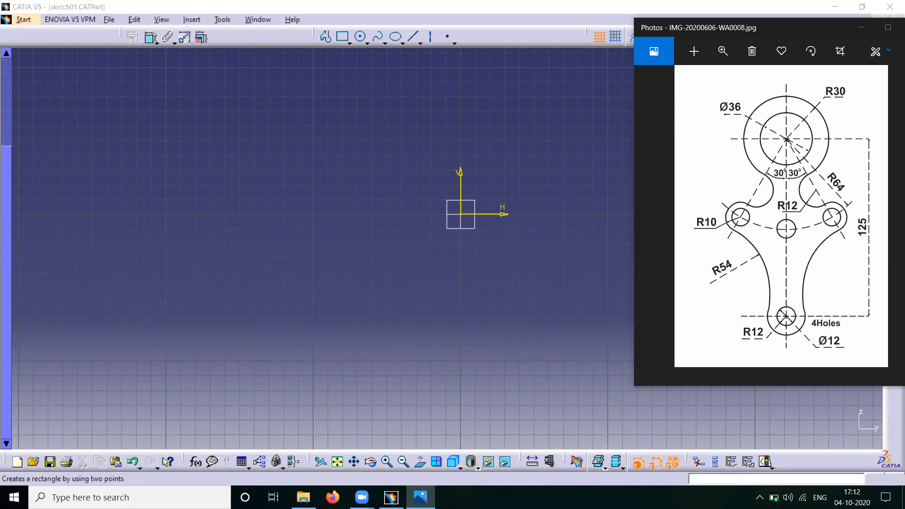
Draw two concentric circles centred on the sketch origin with radii of about 40 mm and 61 mm.
click(362, 37)
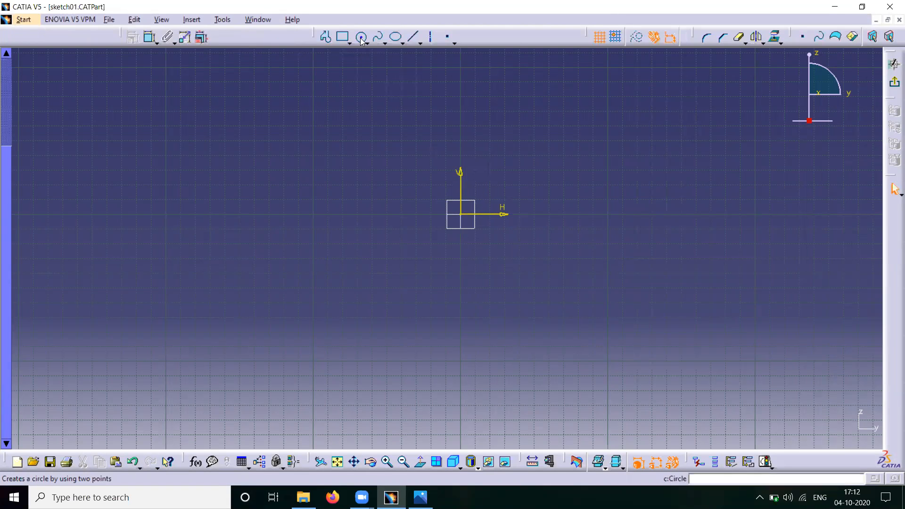
click(461, 214)
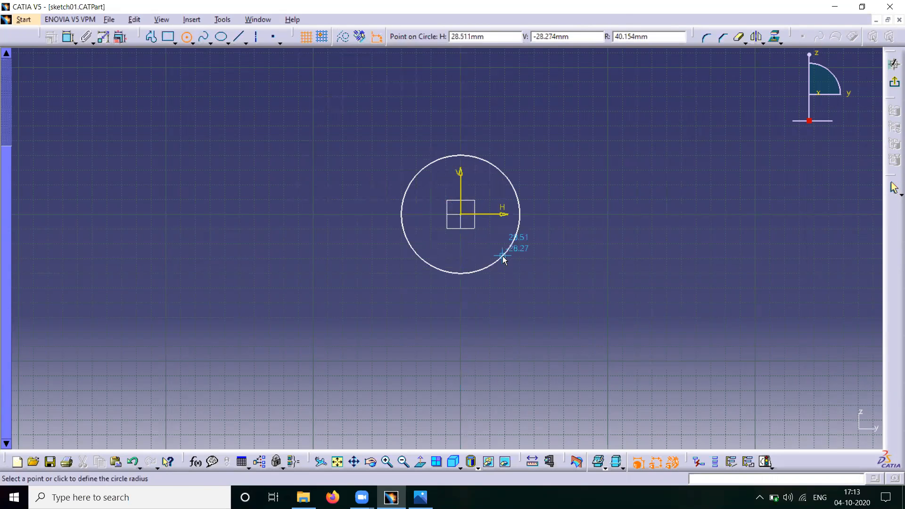
click(503, 256)
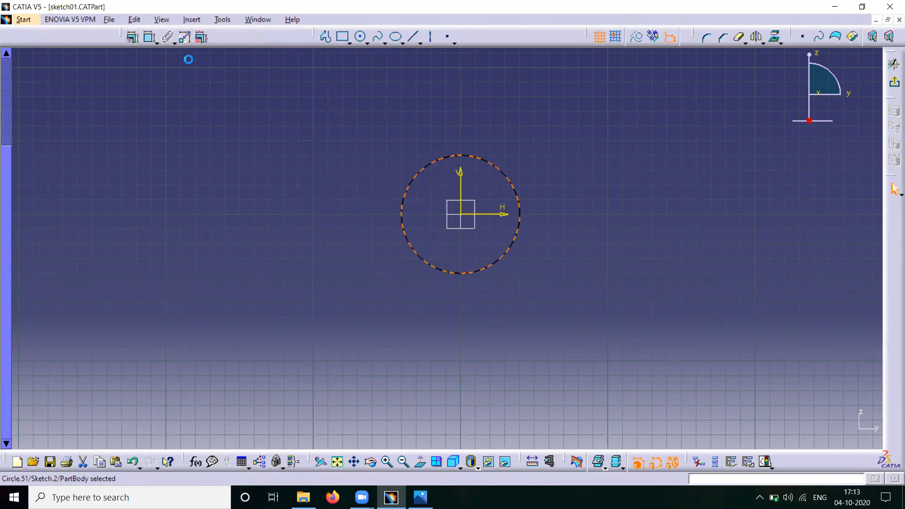
click(358, 36)
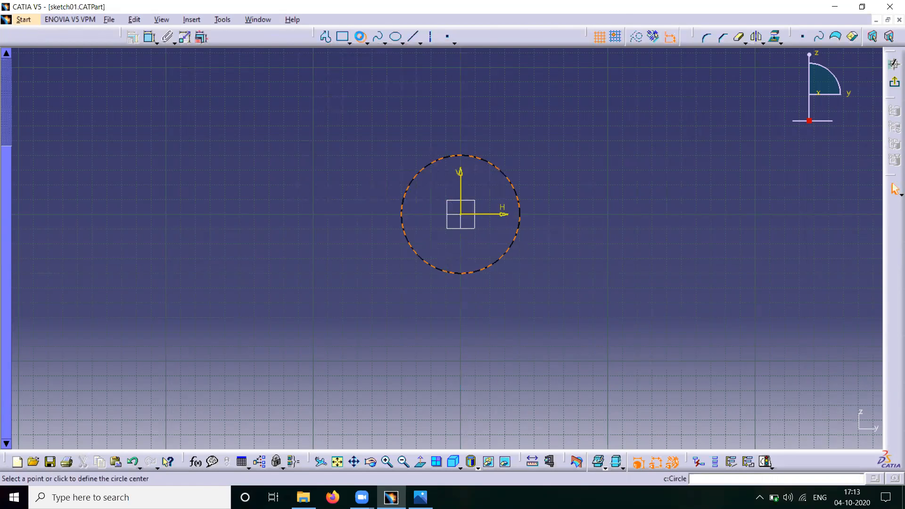
click(467, 218)
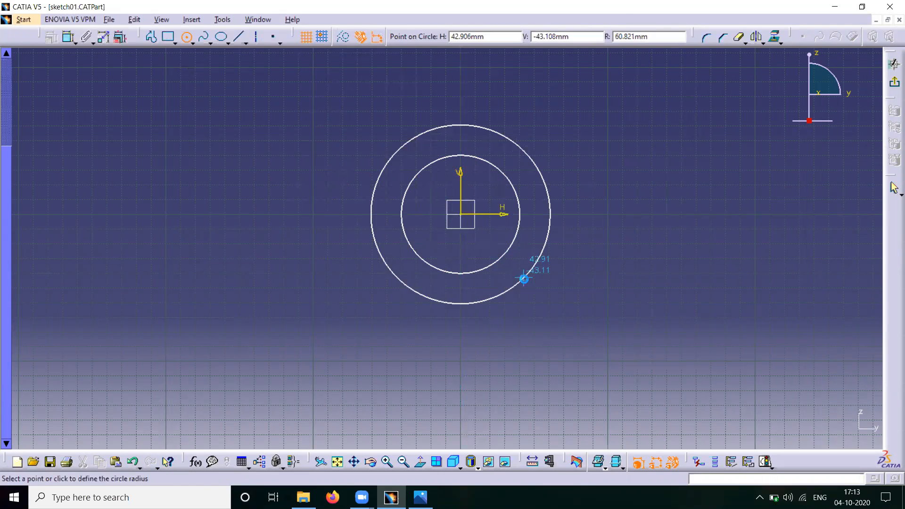
click(525, 278)
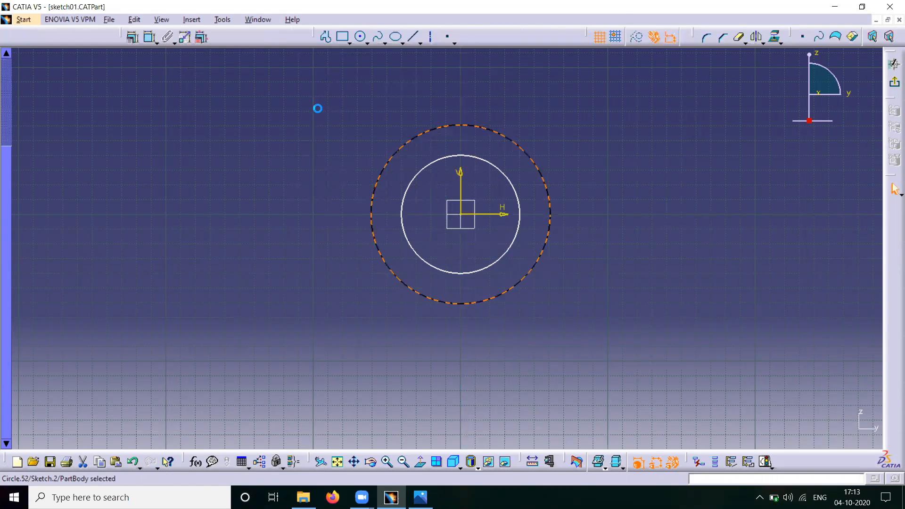
click(636, 39)
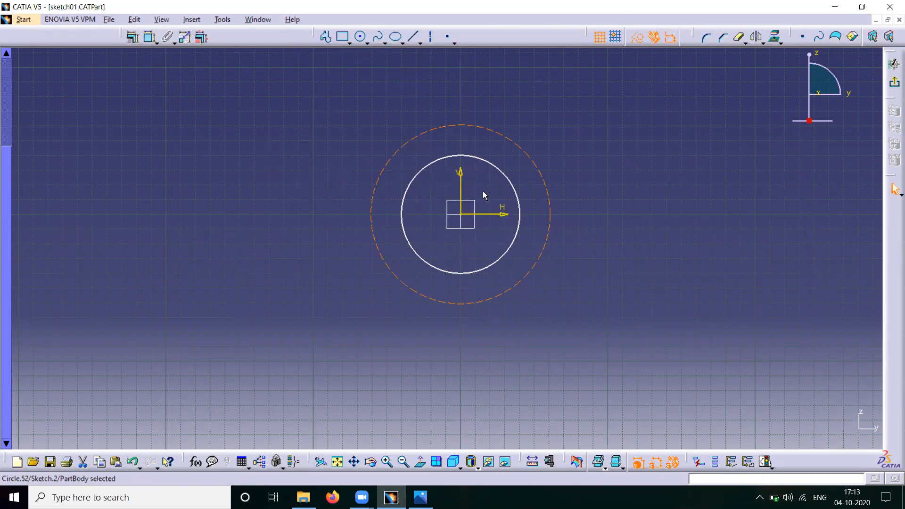
click(636, 37)
click(572, 101)
Draw a third circle of about 83 mm radius centred on the origin and make it a construction element.
click(360, 38)
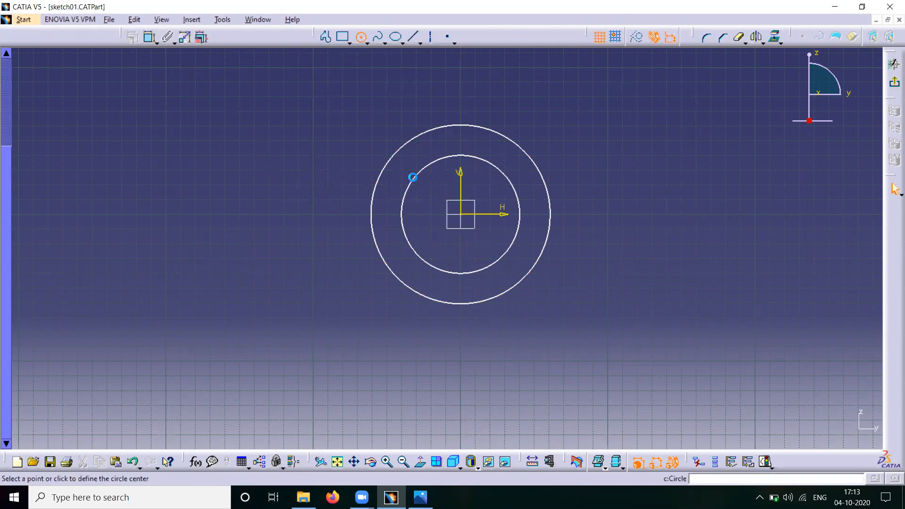
click(461, 214)
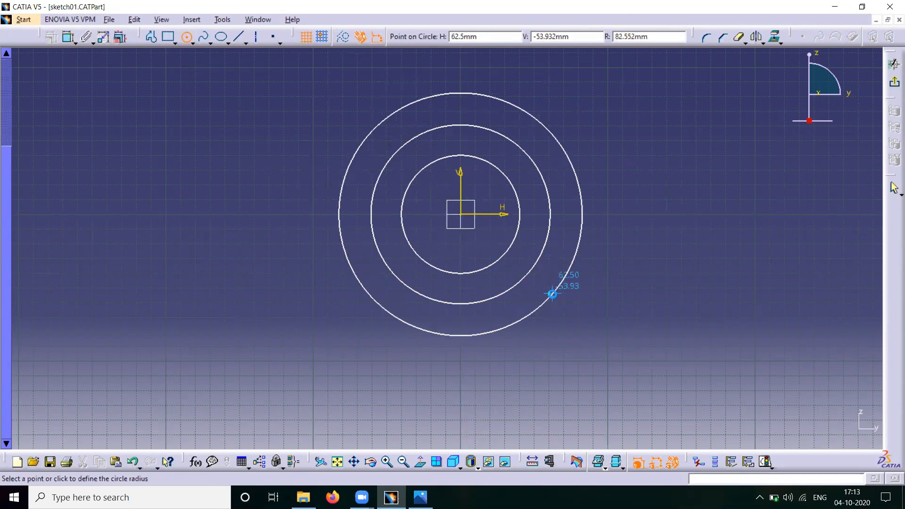
click(553, 294)
click(637, 41)
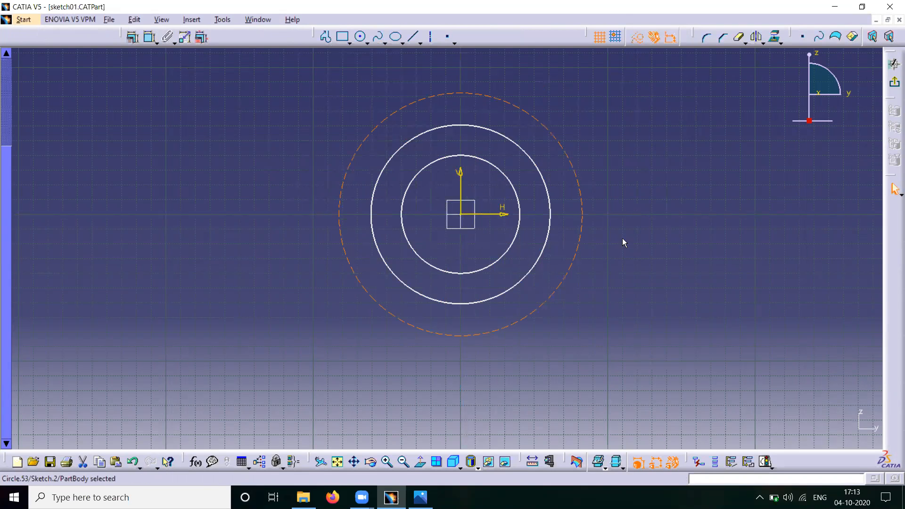
click(599, 109)
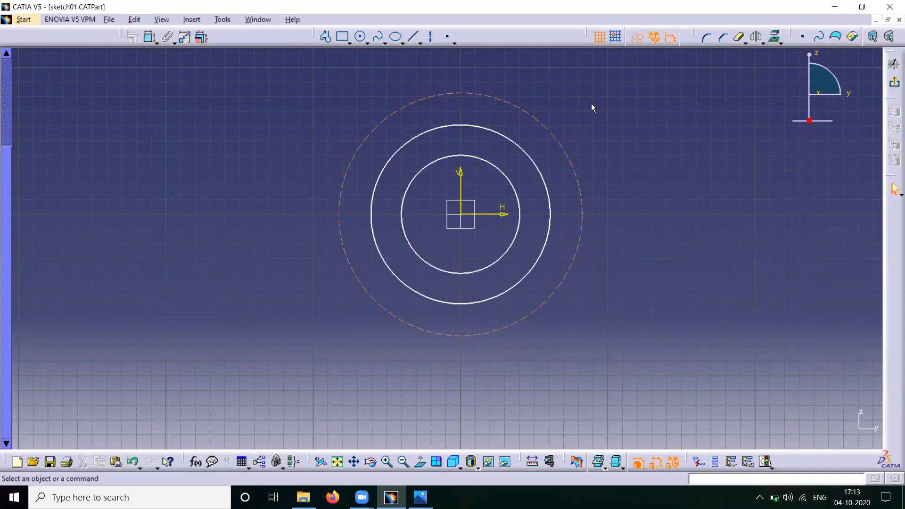
Dimension the diameters of all three concentric circles, placing the dimensions above them.
click(154, 40)
click(452, 157)
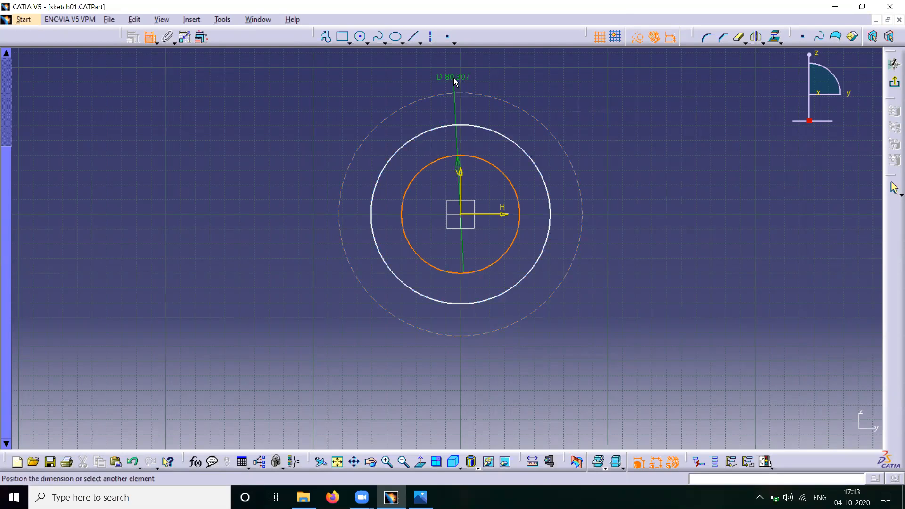
click(461, 70)
click(149, 37)
click(487, 129)
click(460, 58)
click(503, 102)
click(459, 84)
Set the middle circle's diameter to 36 mm.
click(403, 462)
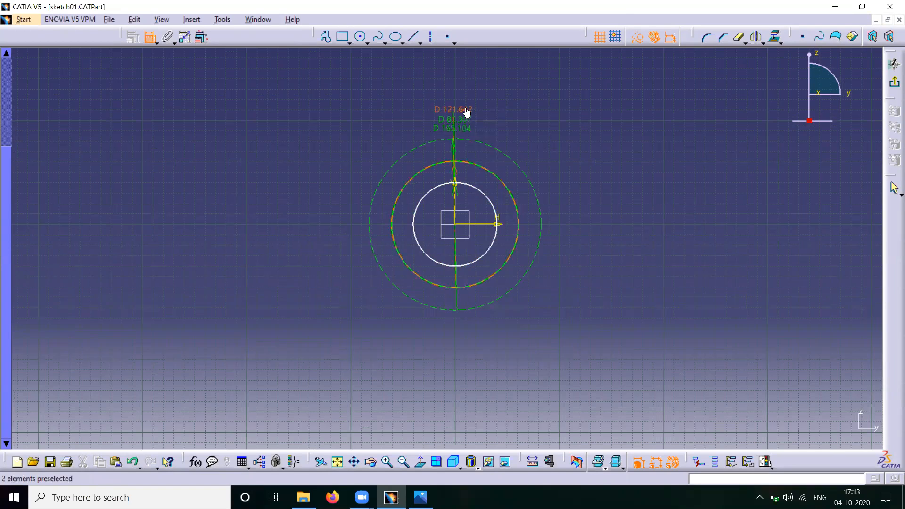
double_click(466, 109)
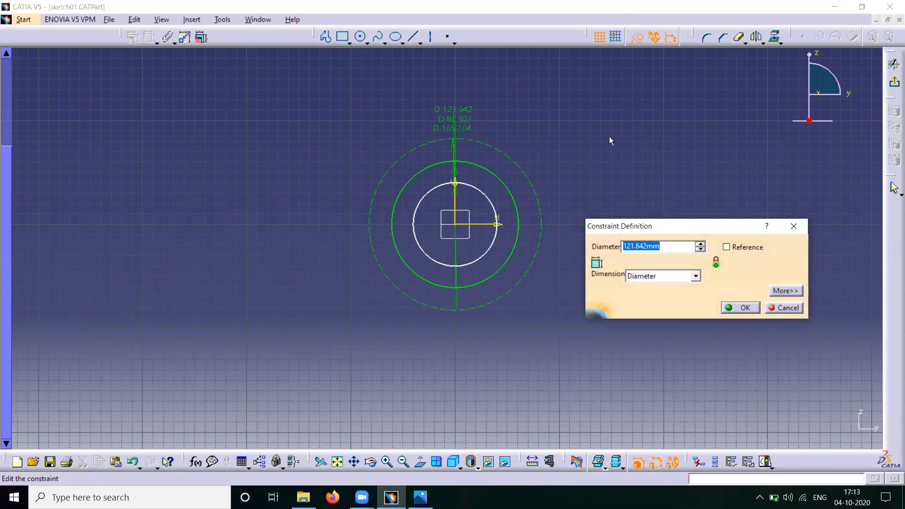
text(36)
key(Return)
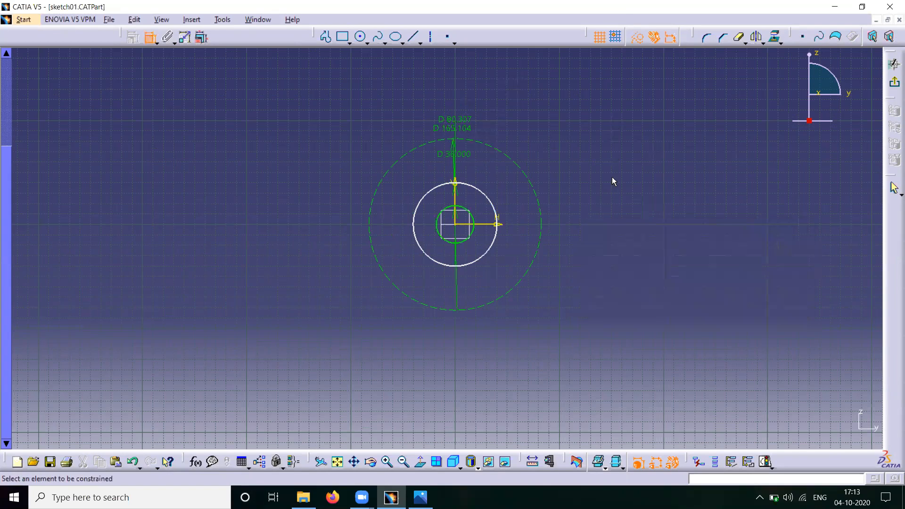
Switch the dimensions of the construction circle and the other solid circle from diameter to radius.
right_click(465, 134)
click(494, 233)
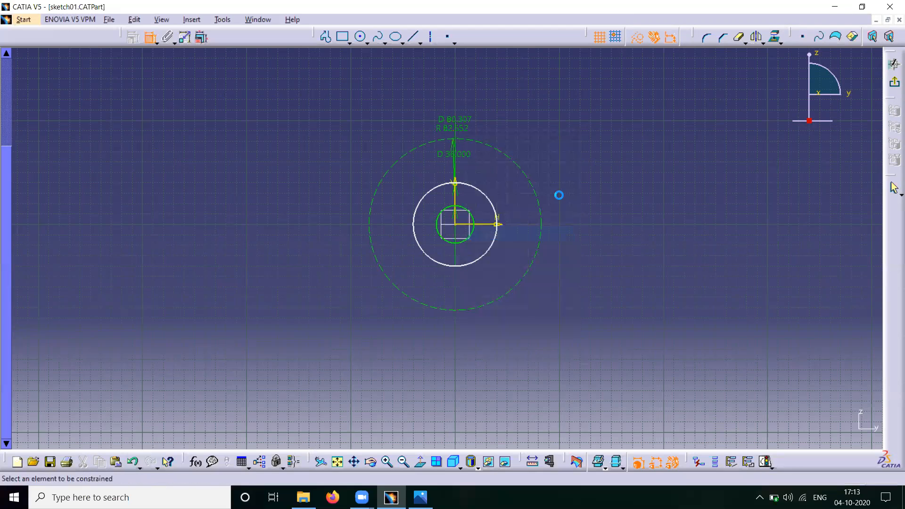
right_click(466, 125)
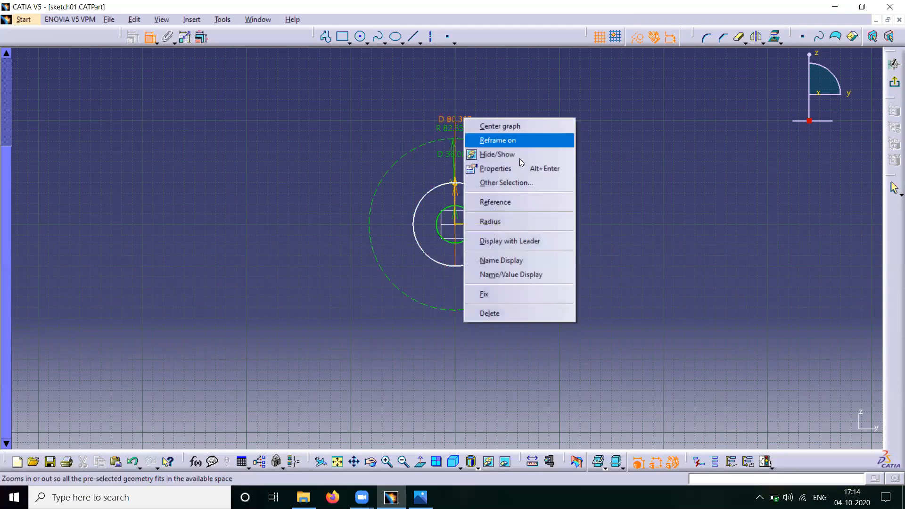
click(514, 222)
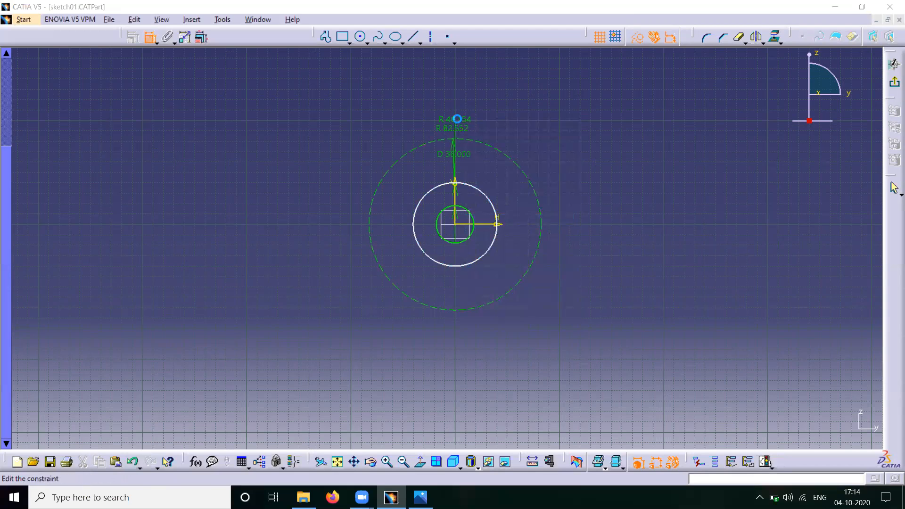
Set the larger solid circle's radius to 64 mm and the construction circle's radius to 30 mm.
double_click(457, 119)
text(64)
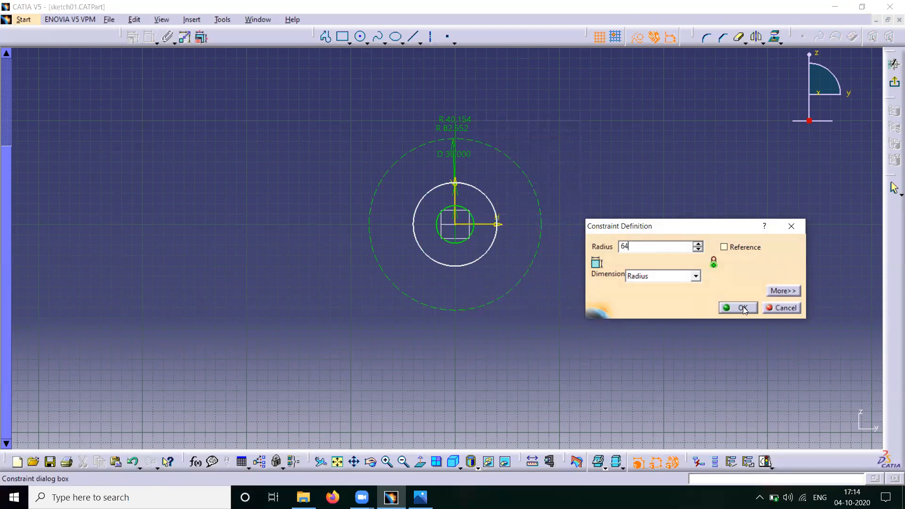
click(742, 307)
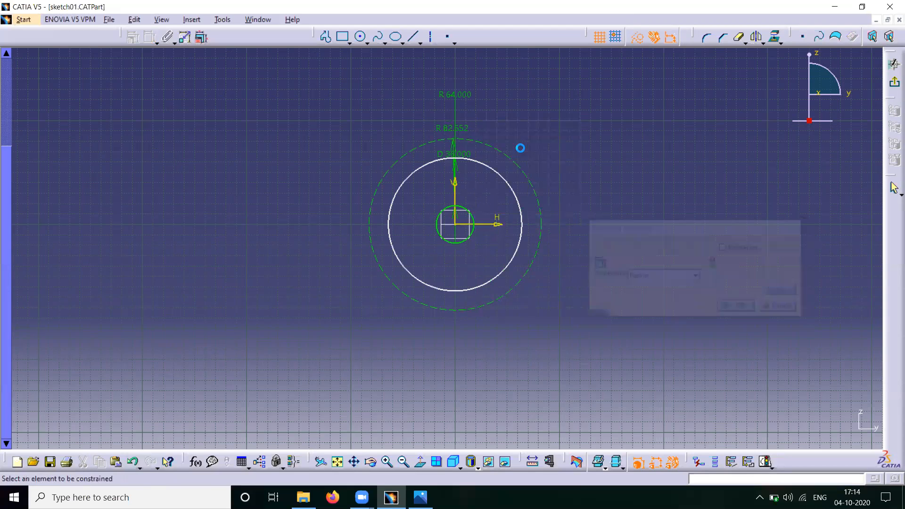
double_click(462, 126)
text(3)
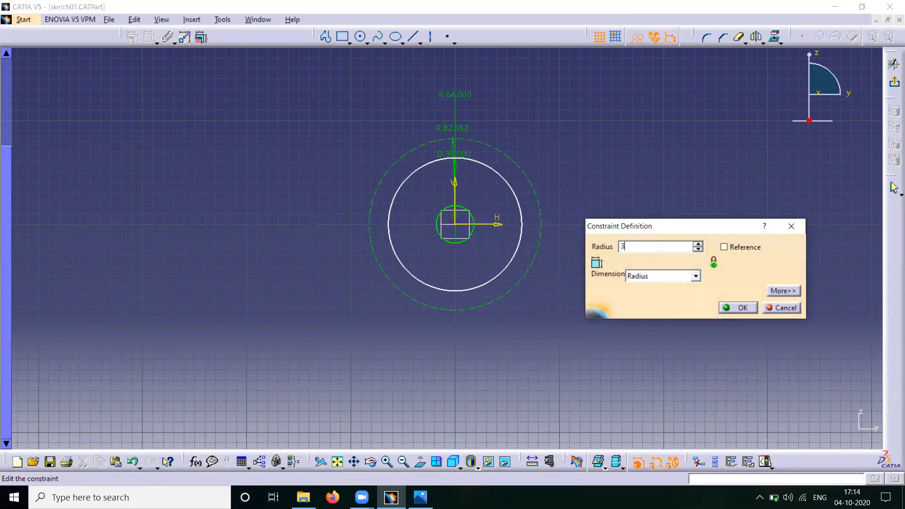
text(0)
key(Return)
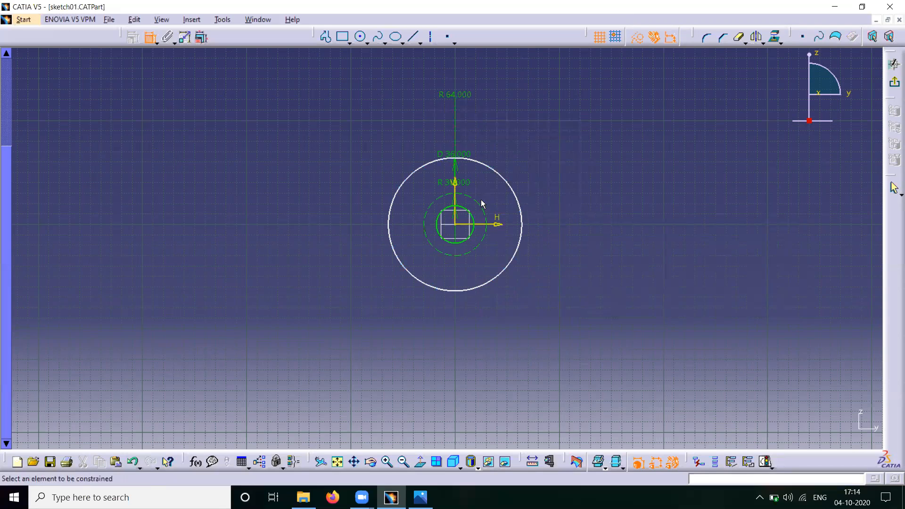
Set the construction circle's radius to 64 mm and the larger solid circle's radius to 30 mm.
double_click(463, 181)
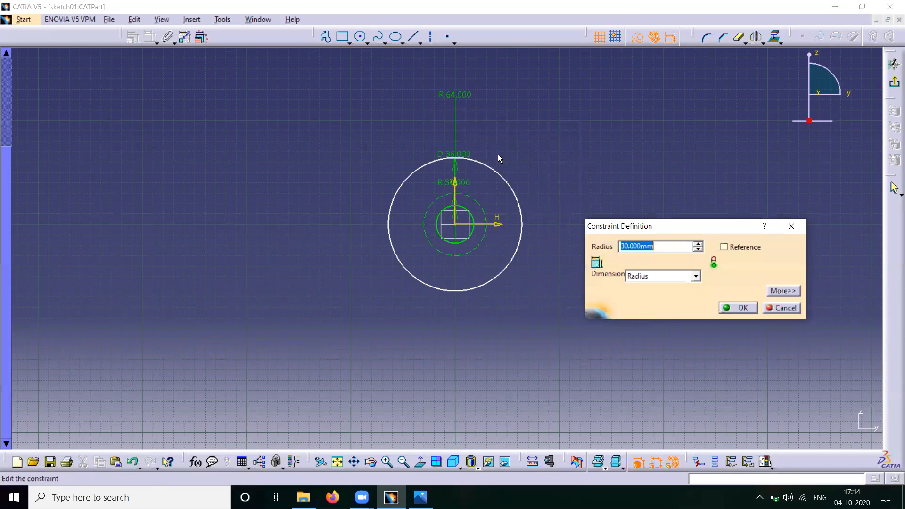
text(64)
key(Return)
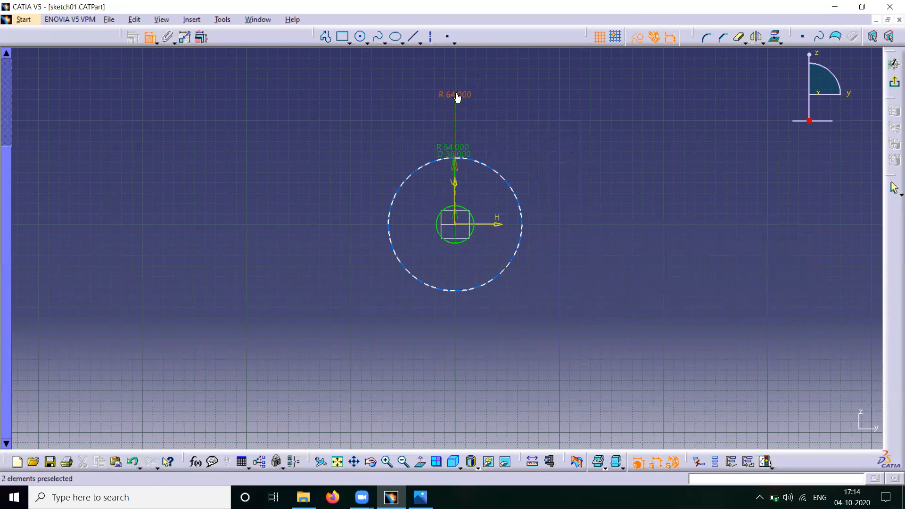
double_click(457, 97)
text(30)
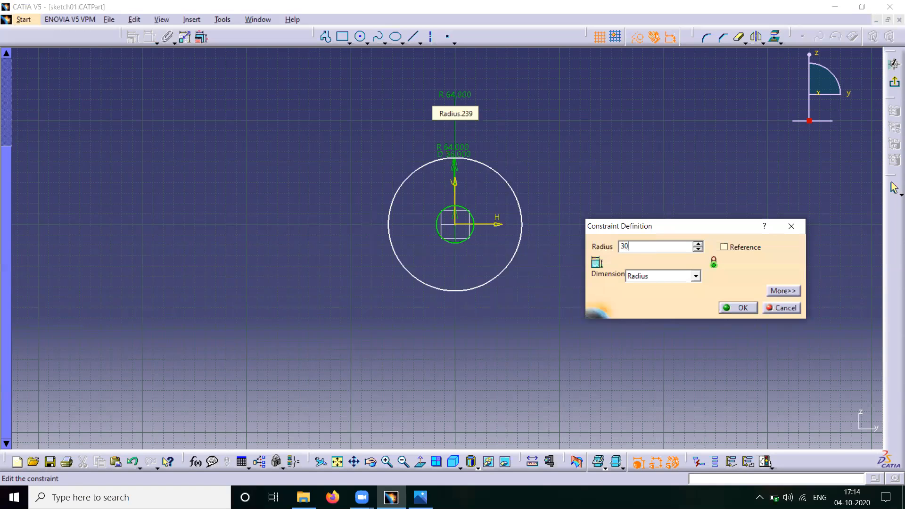
key(Return)
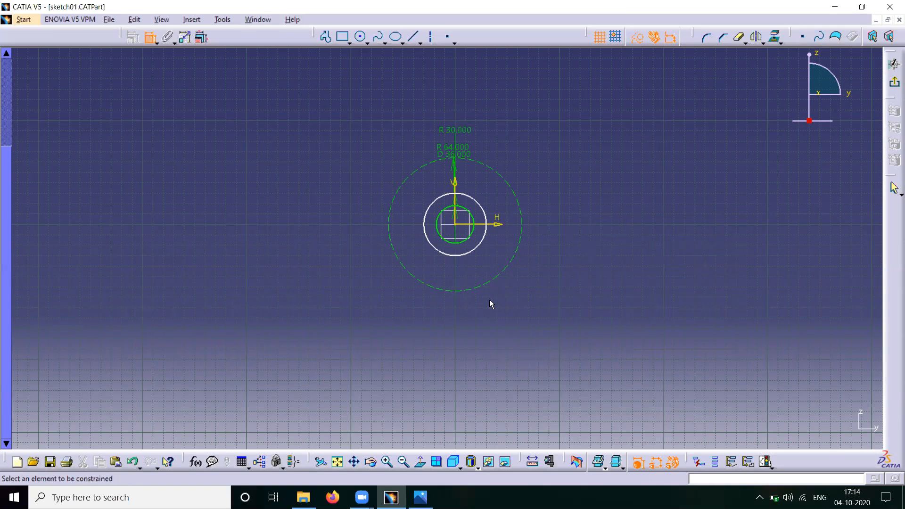
Consult the reference drawing and sketch two construction lines from the origin, sloping down to either side beyond the 64 mm construction circle.
click(420, 497)
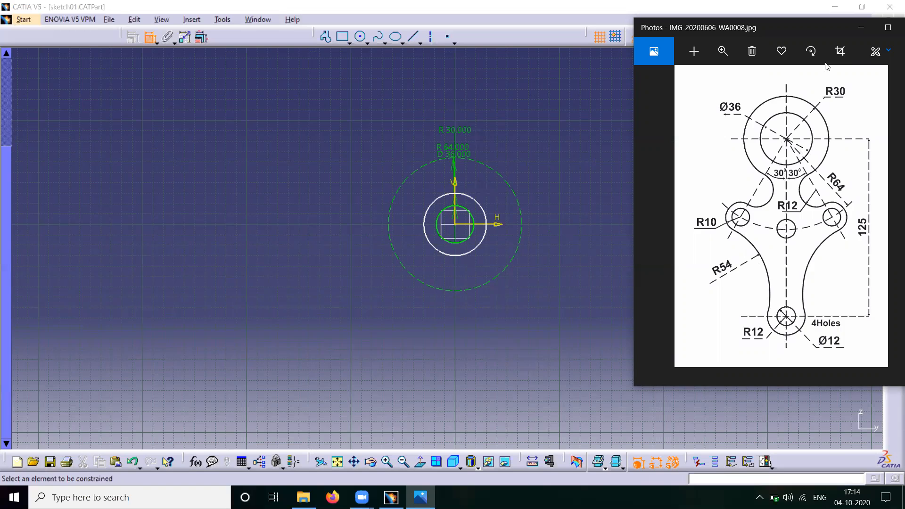
click(861, 27)
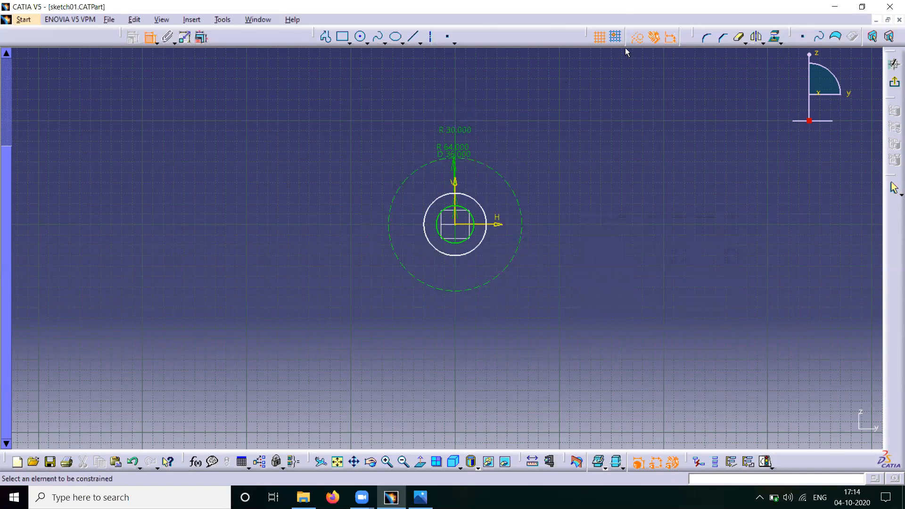
click(415, 41)
click(461, 227)
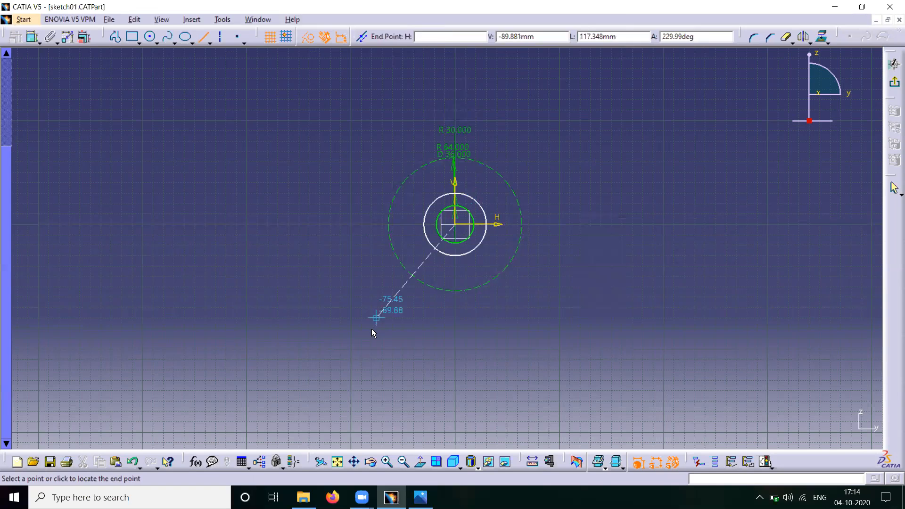
click(369, 327)
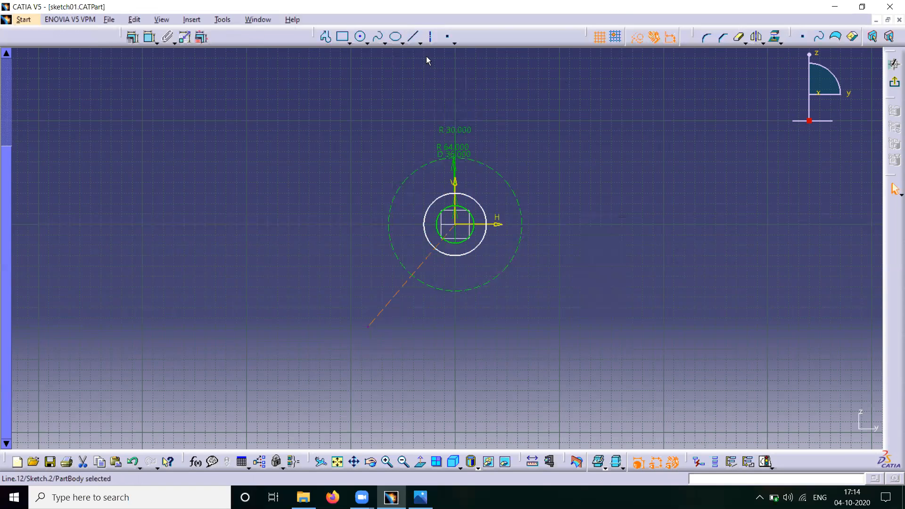
click(413, 37)
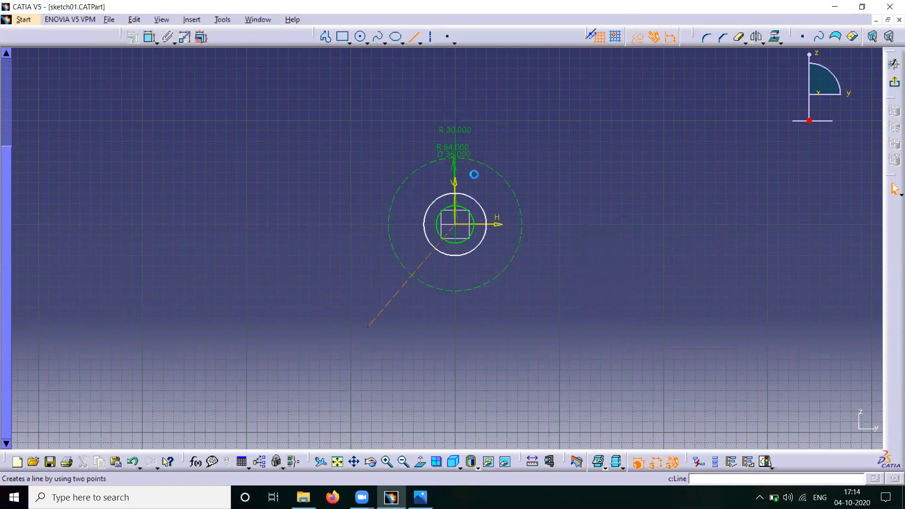
click(455, 226)
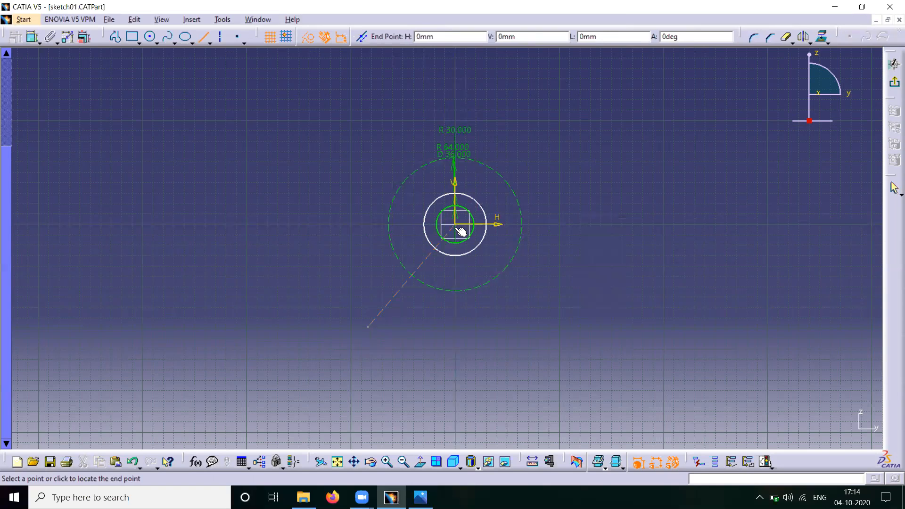
click(555, 324)
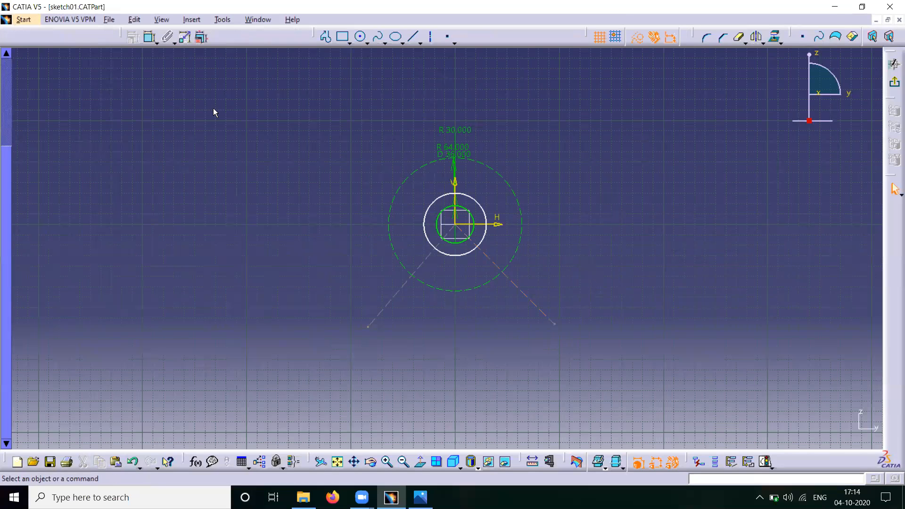
Dimension the angle between the left sloping construction line and the vertical axis.
click(149, 41)
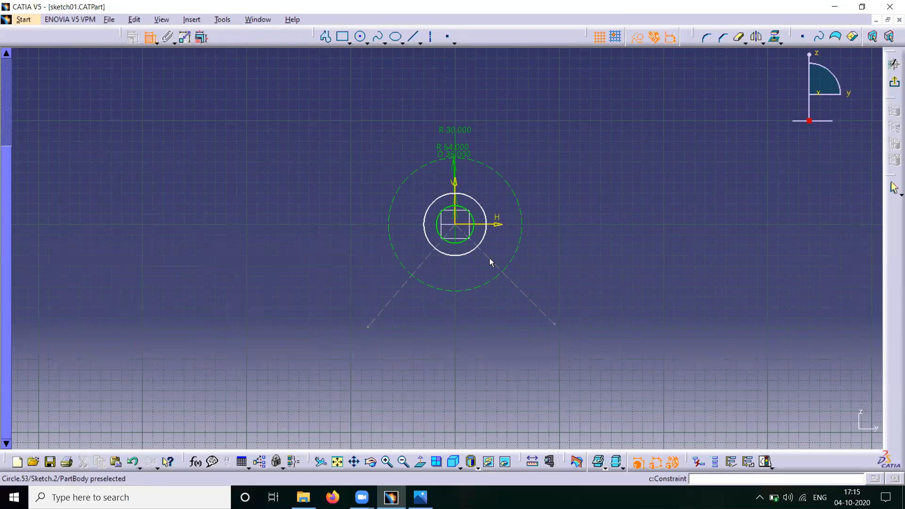
click(457, 184)
click(430, 259)
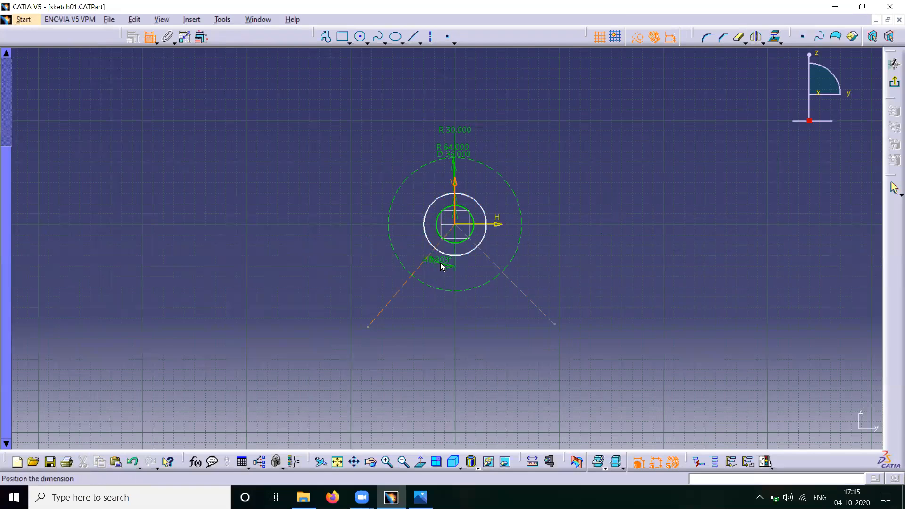
click(443, 267)
click(495, 259)
click(456, 183)
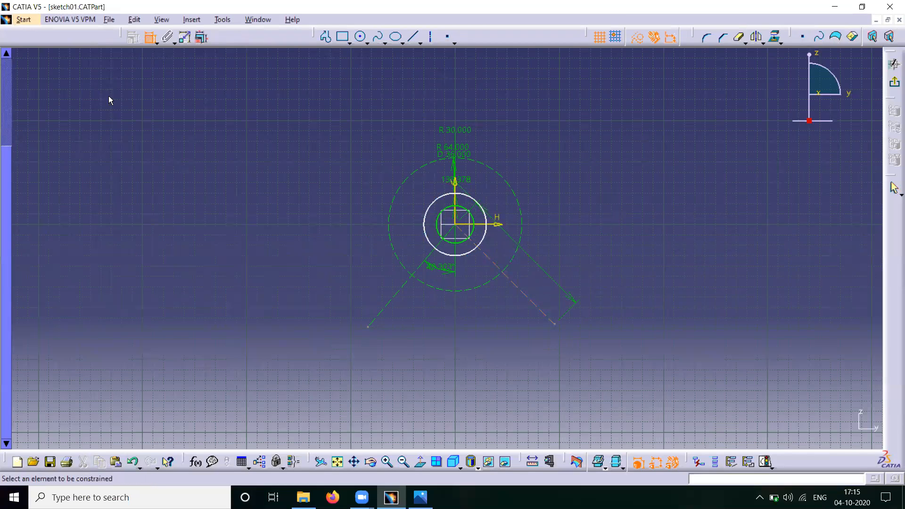
key(Escape)
click(467, 189)
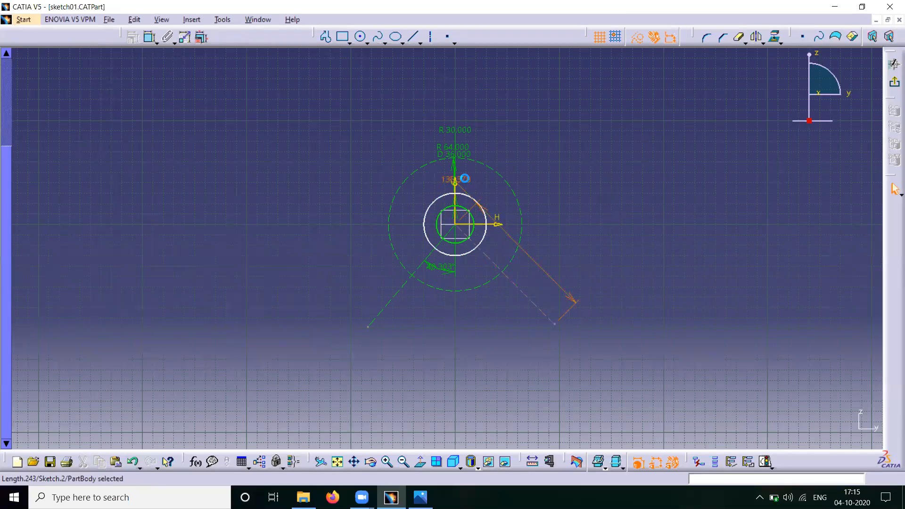
key(Delete)
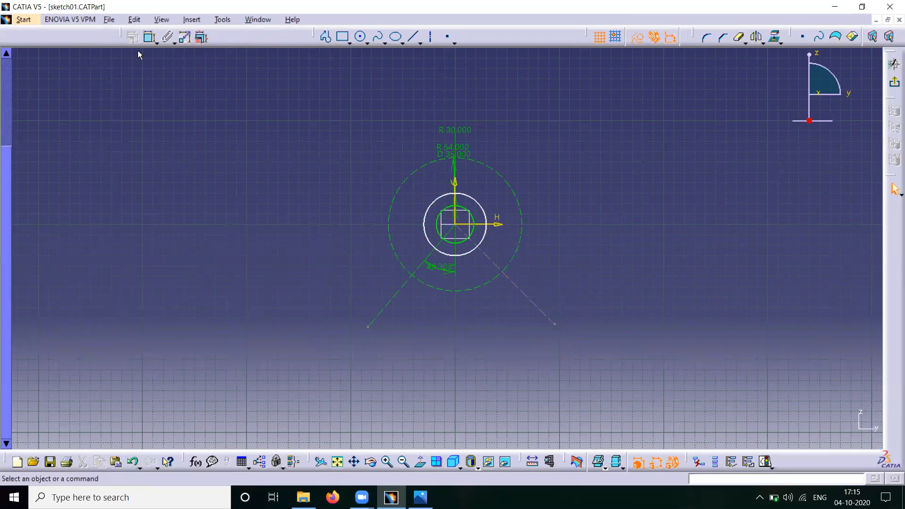
Dimension the angle between the right sloping construction line and the vertical axis.
click(149, 37)
click(527, 297)
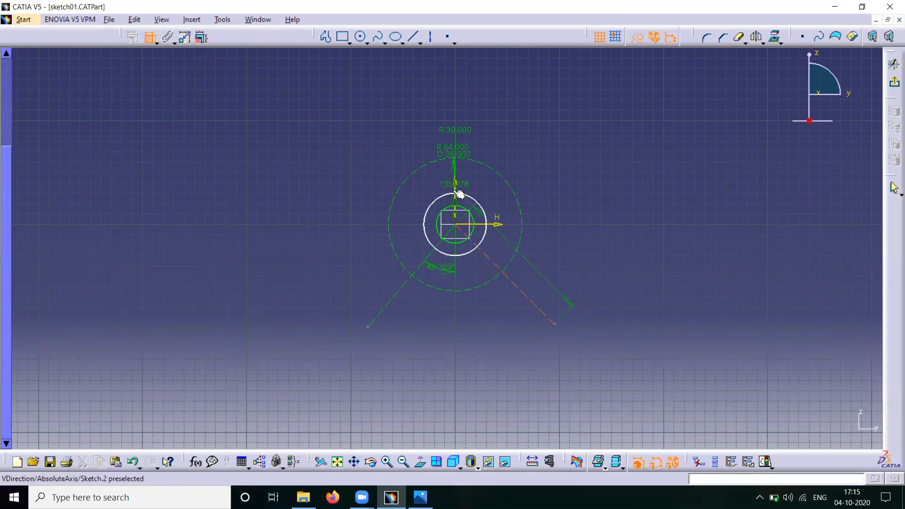
click(459, 192)
click(476, 273)
Set the angles of both sloping construction lines from the vertical axis to 30 degrees.
double_click(474, 276)
text(3)
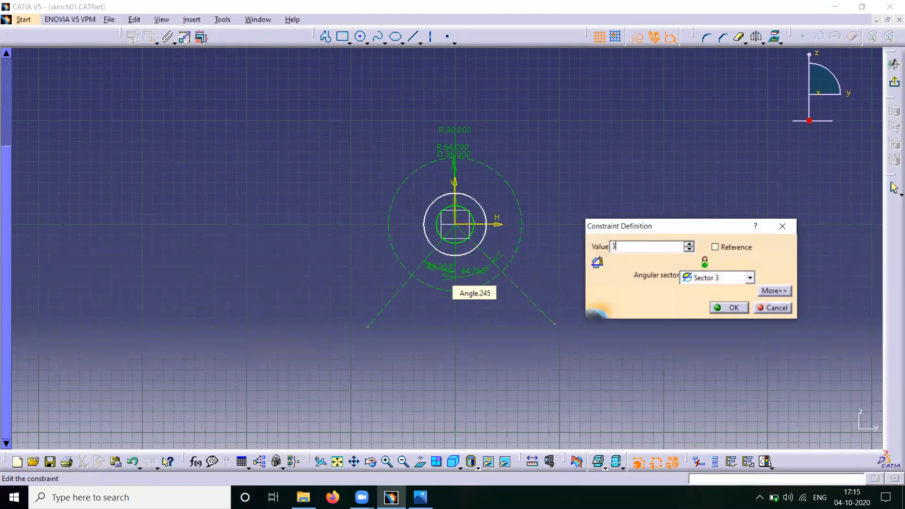
text(0)
key(Return)
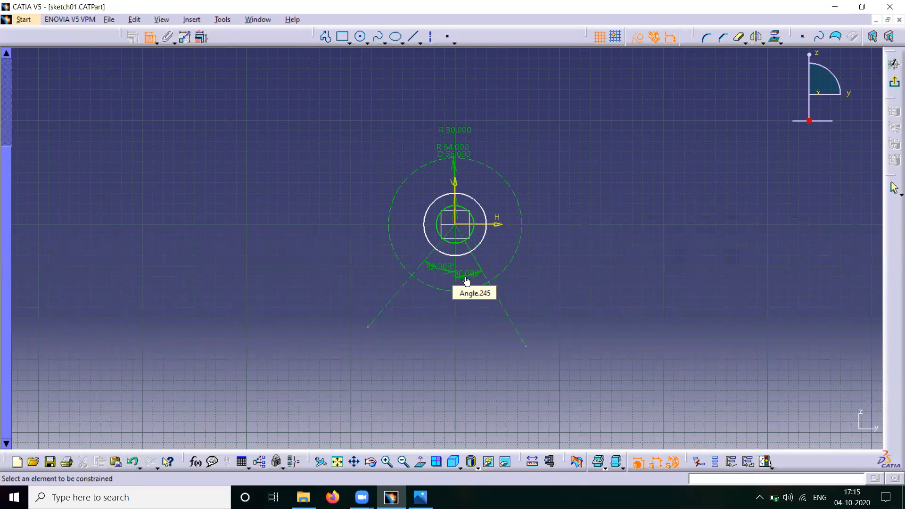
double_click(434, 267)
text(30.000deg)
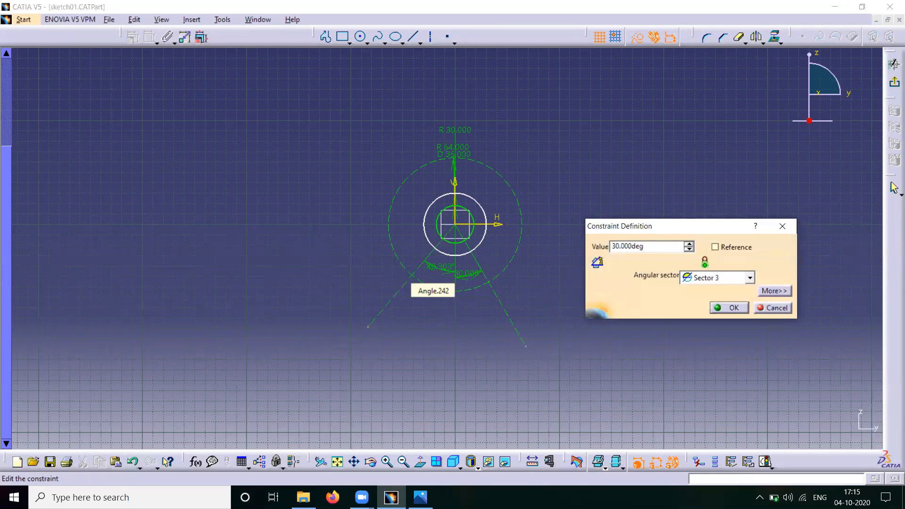
key(Return)
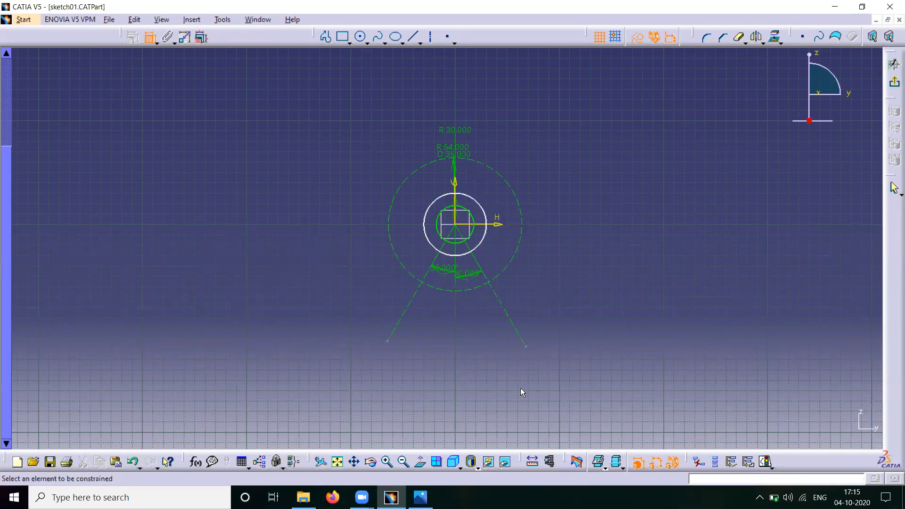
click(394, 461)
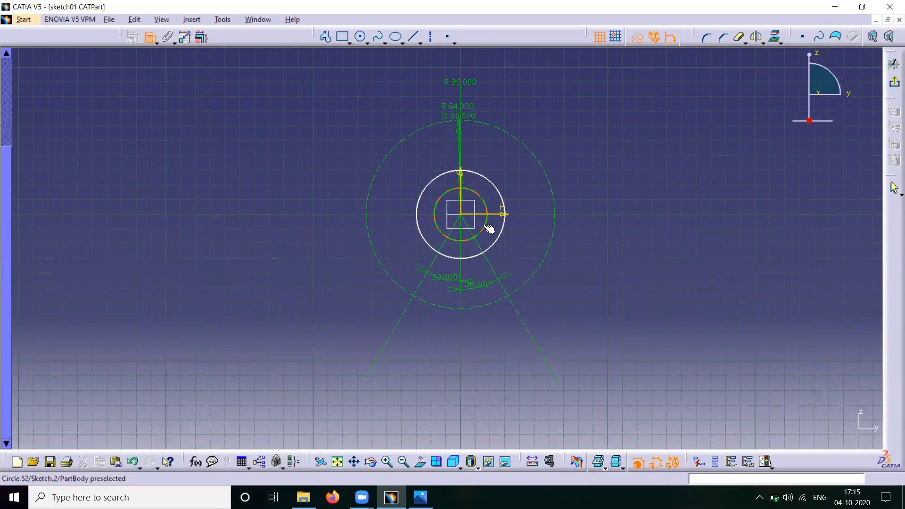
click(500, 187)
key(Escape)
double_click(490, 182)
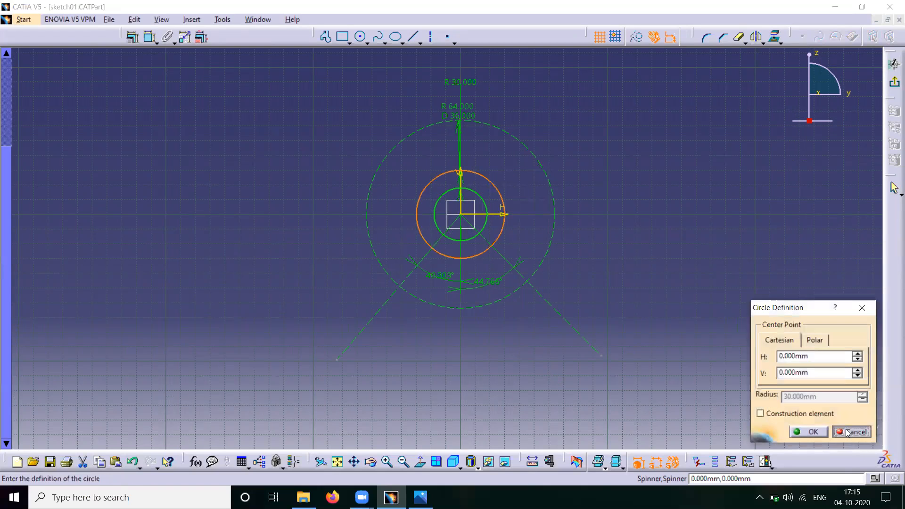
click(853, 432)
Delete the larger solid circle around the origin and move the R 64 and D 36 dimension labels upward.
click(493, 185)
key(Delete)
drag(467, 107, 464, 82)
drag(469, 115, 463, 98)
click(522, 108)
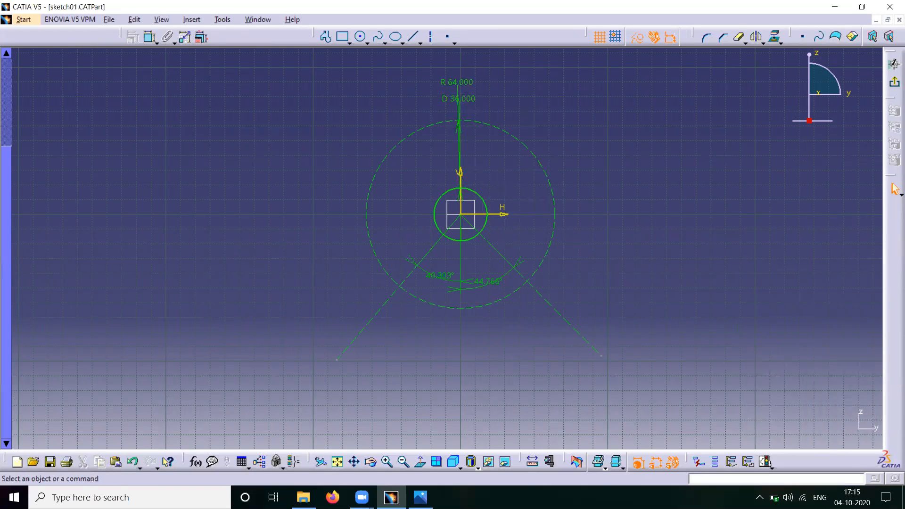
Draw a circle centred on the origin and dimension its radius as 30 mm.
click(363, 38)
click(362, 38)
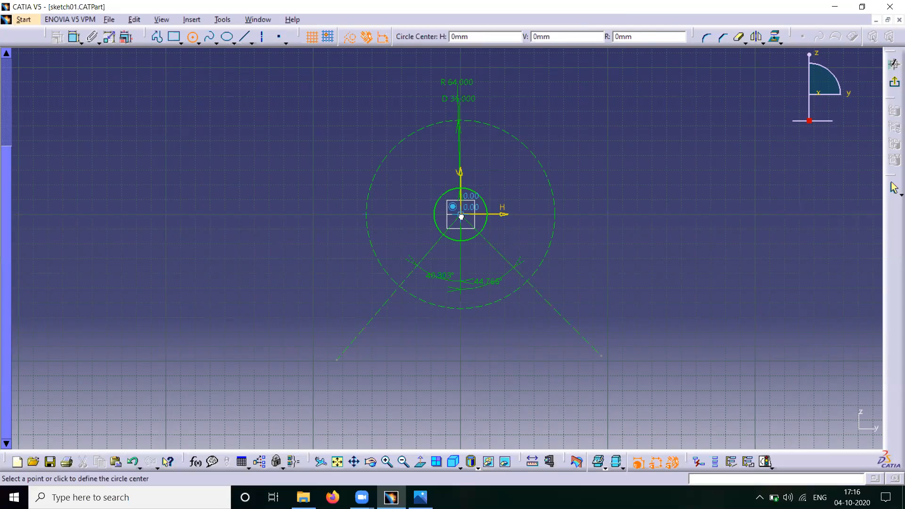
click(462, 216)
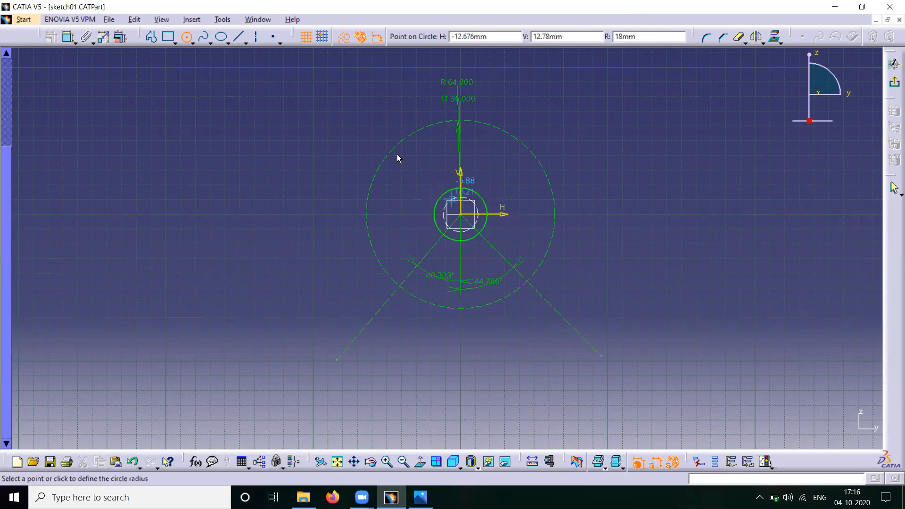
click(434, 173)
click(151, 37)
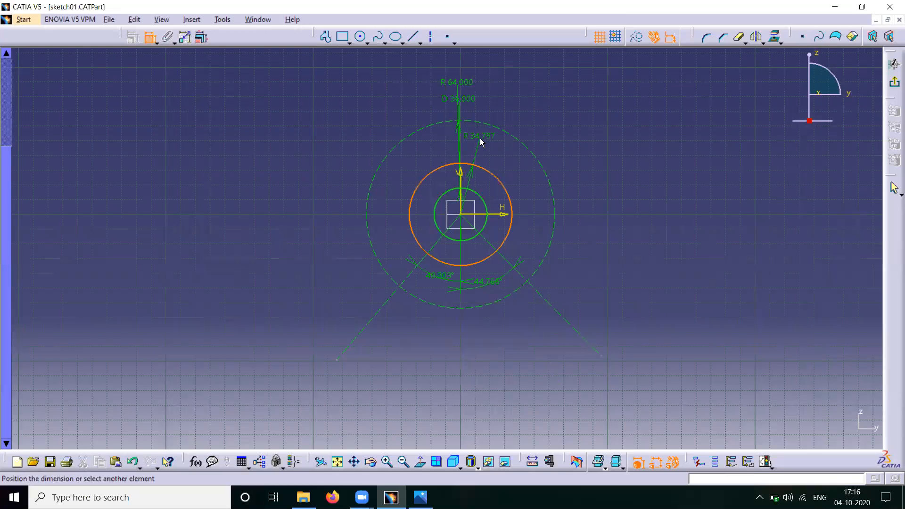
double_click(480, 138)
text(30)
key(Return)
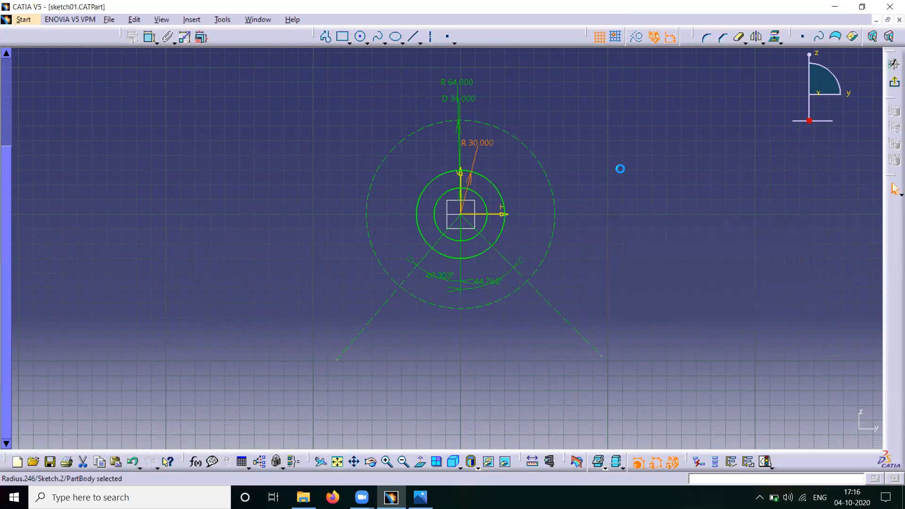
Consult the reference drawing and draw a circle of about 8 mm radius where the left construction line crosses the 64 mm construction circle.
click(420, 497)
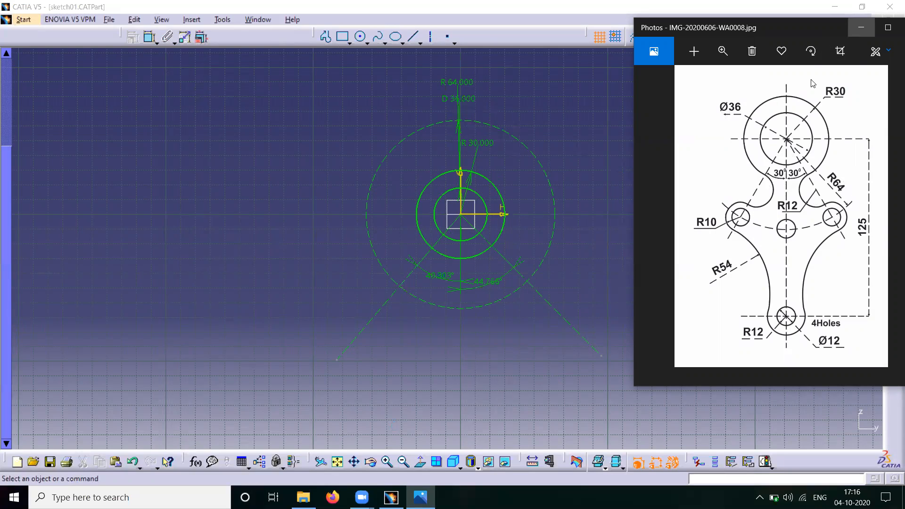
click(861, 28)
click(361, 36)
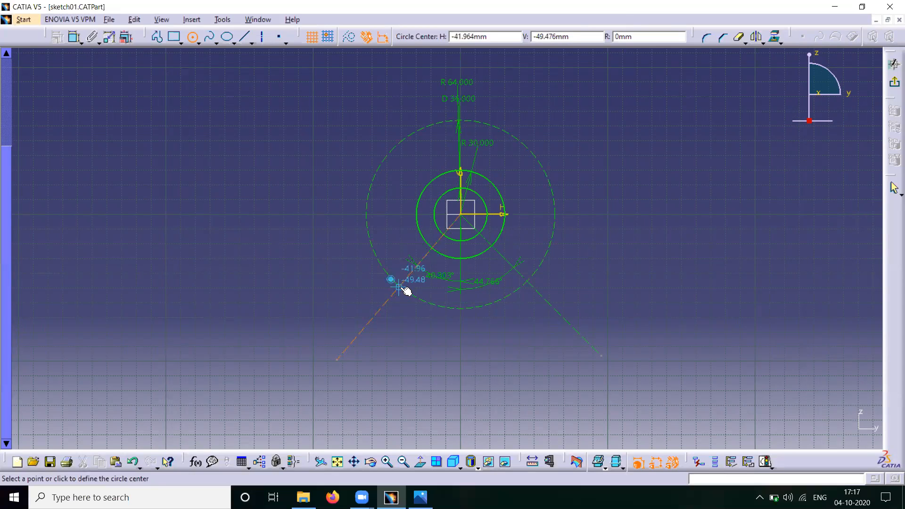
click(399, 286)
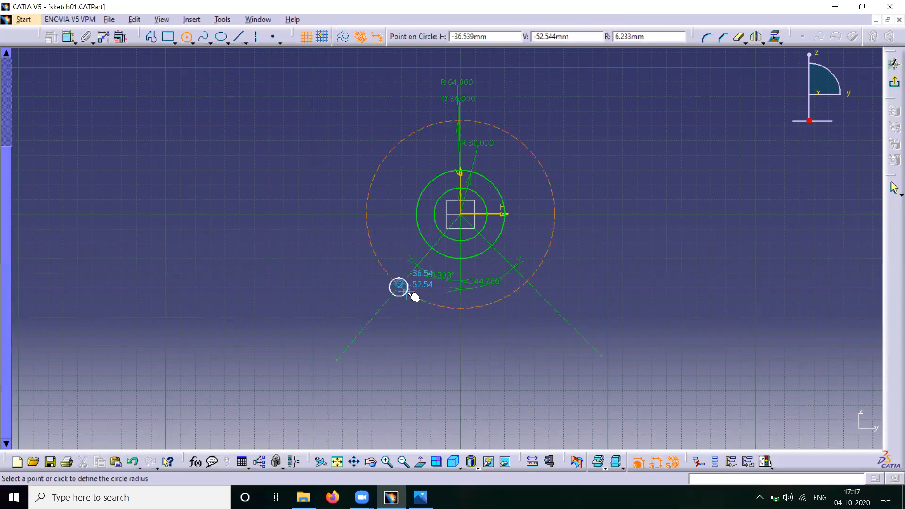
click(414, 294)
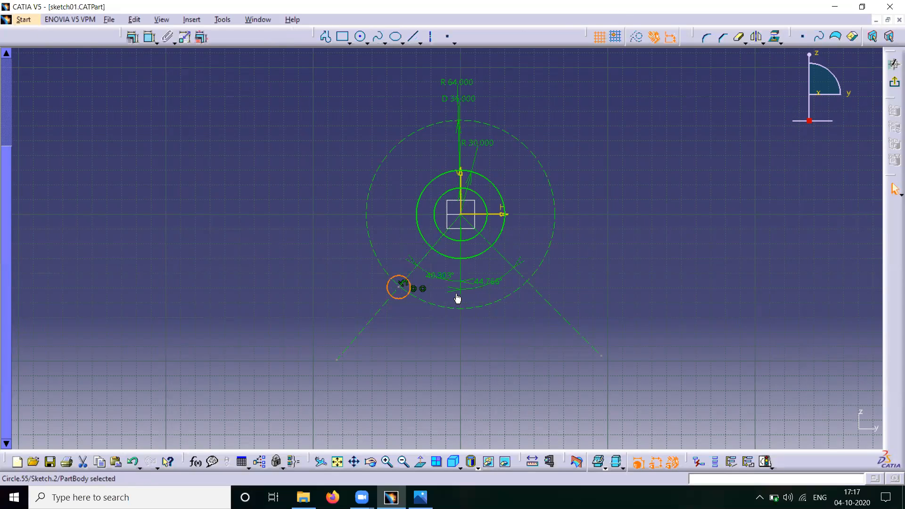
click(419, 352)
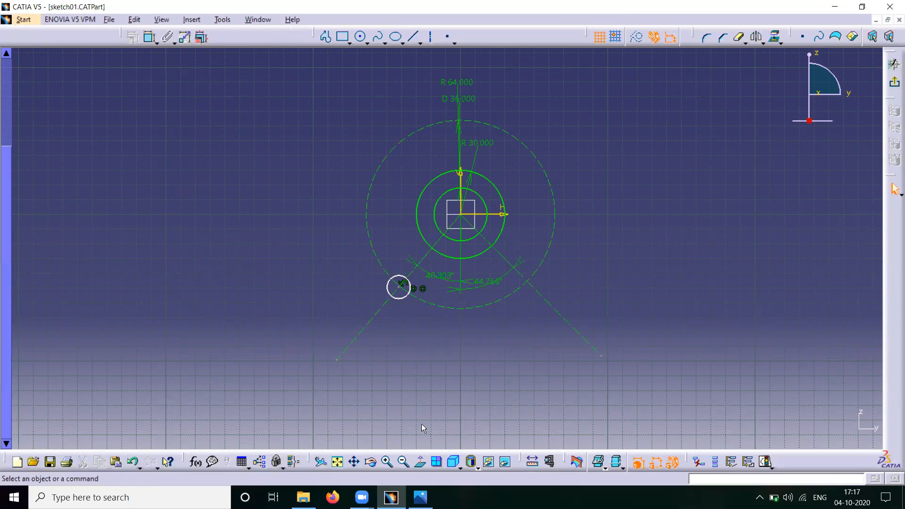
Dimension the radius of the small circle on the left construction line and set it to 10 mm.
click(388, 461)
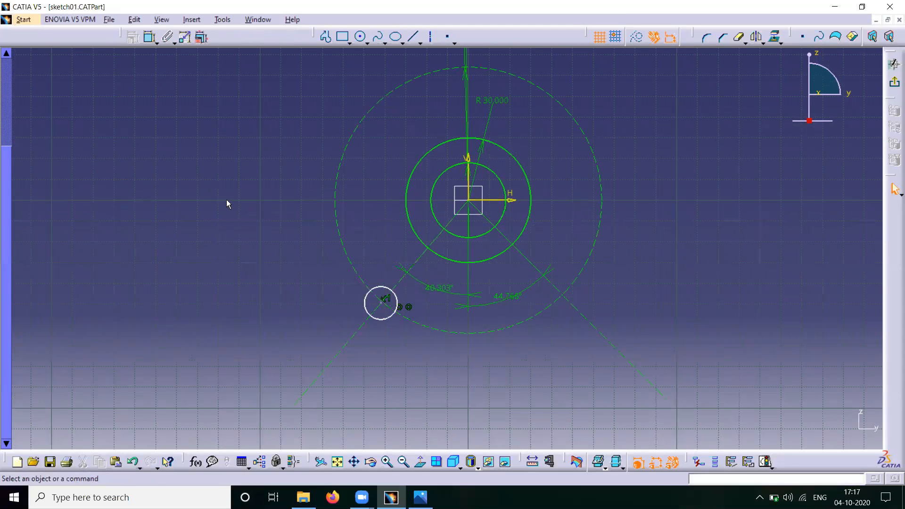
click(150, 37)
click(382, 287)
click(383, 268)
double_click(385, 265)
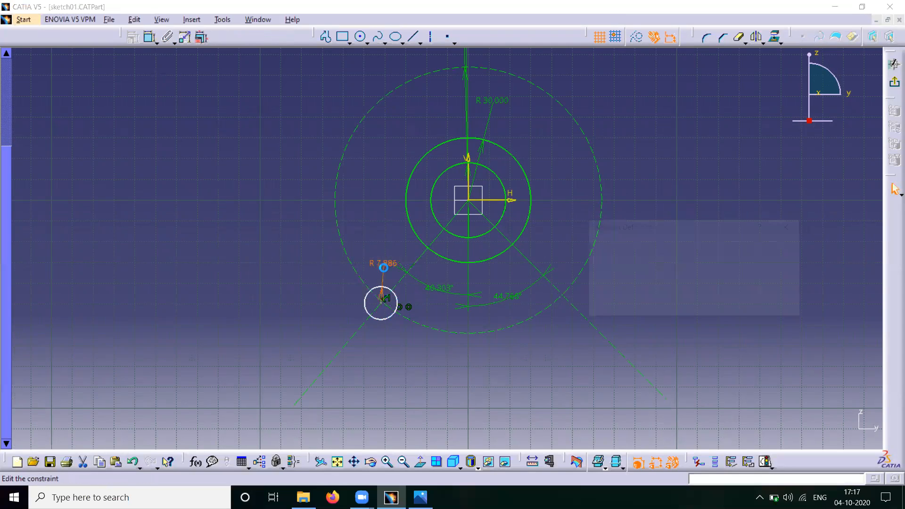
text(10)
key(Return)
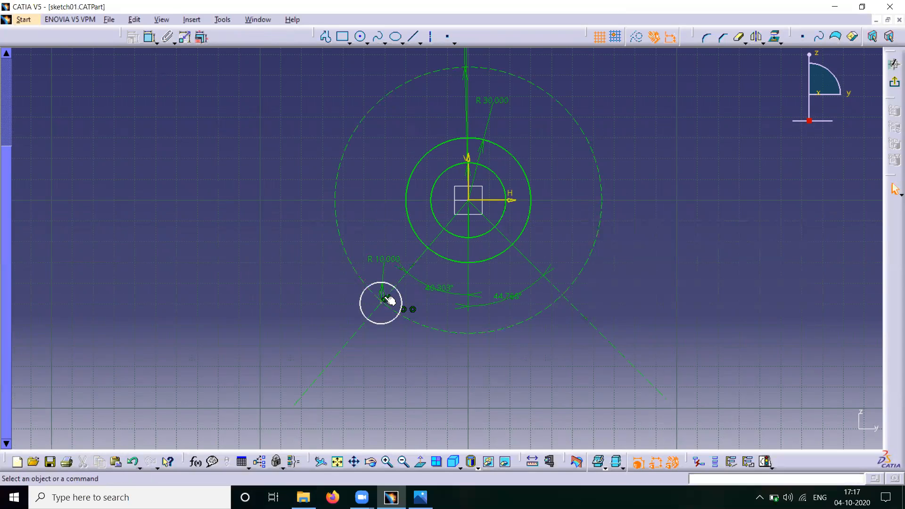
Shift the left 10 mm circle slightly and constrain its centre to be coincident with the 64 mm construction circle.
drag(406, 313, 410, 306)
click(202, 257)
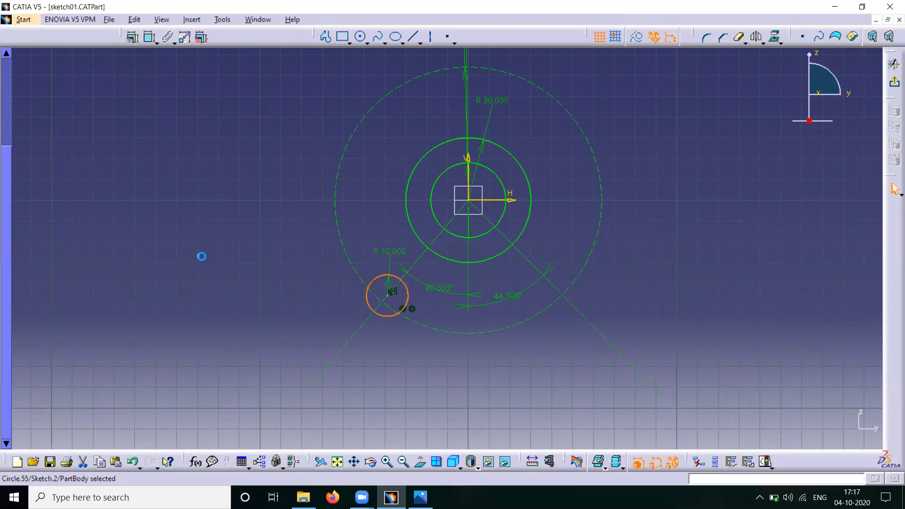
click(149, 37)
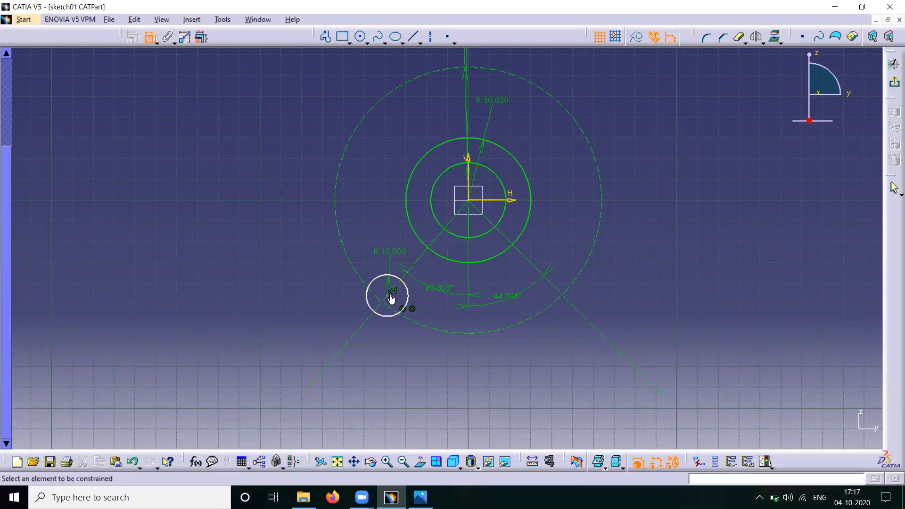
click(393, 296)
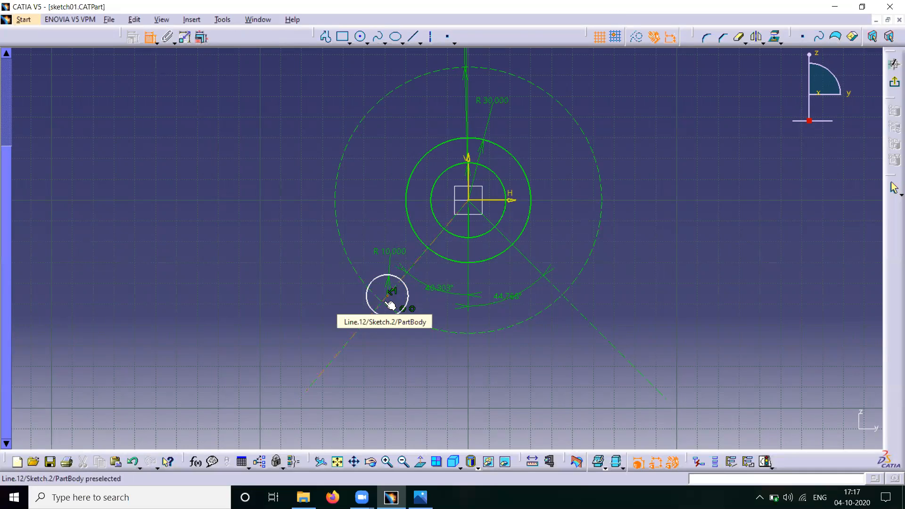
click(394, 310)
right_click(321, 253)
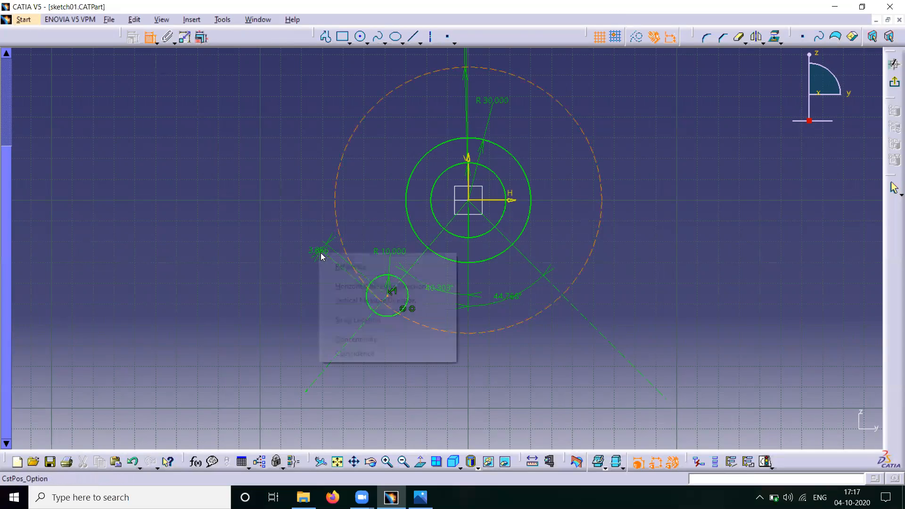
click(349, 354)
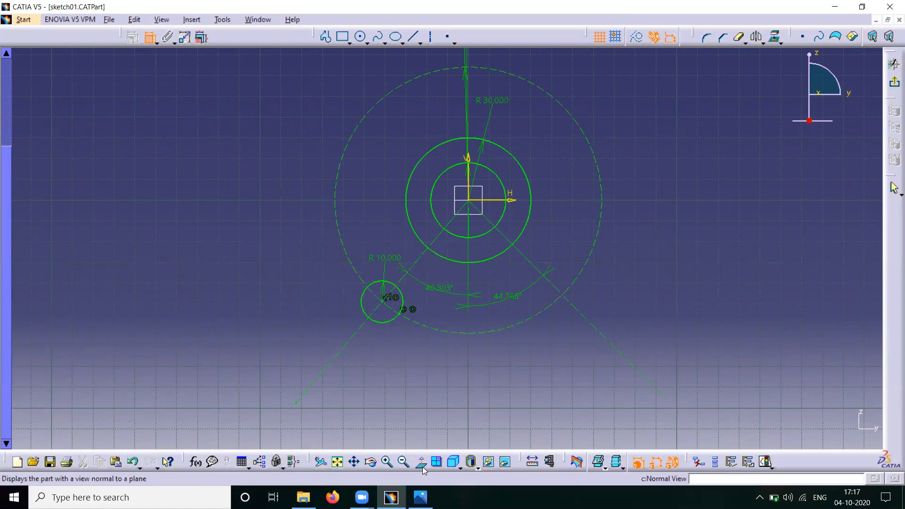
Consult the reference drawing and draw a circle of about 8.3 mm radius where the right construction line crosses the 64 mm construction circle.
click(421, 498)
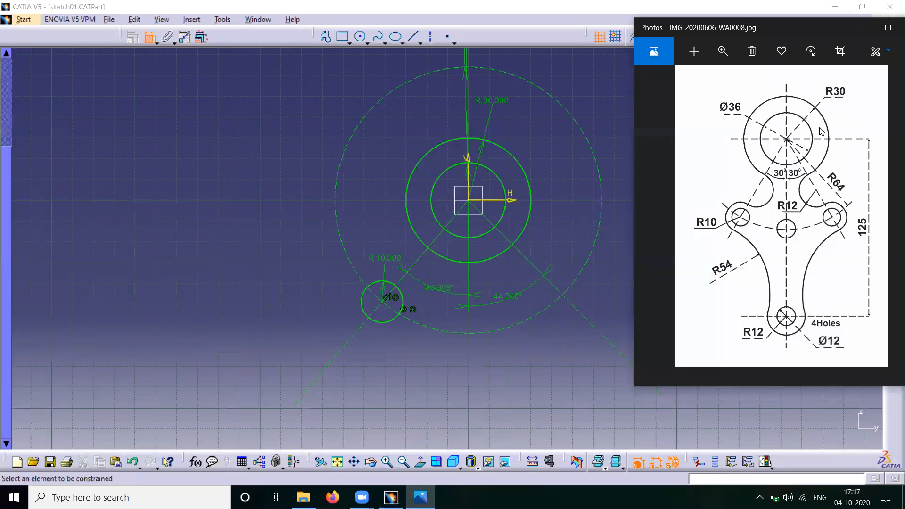
click(862, 28)
click(362, 37)
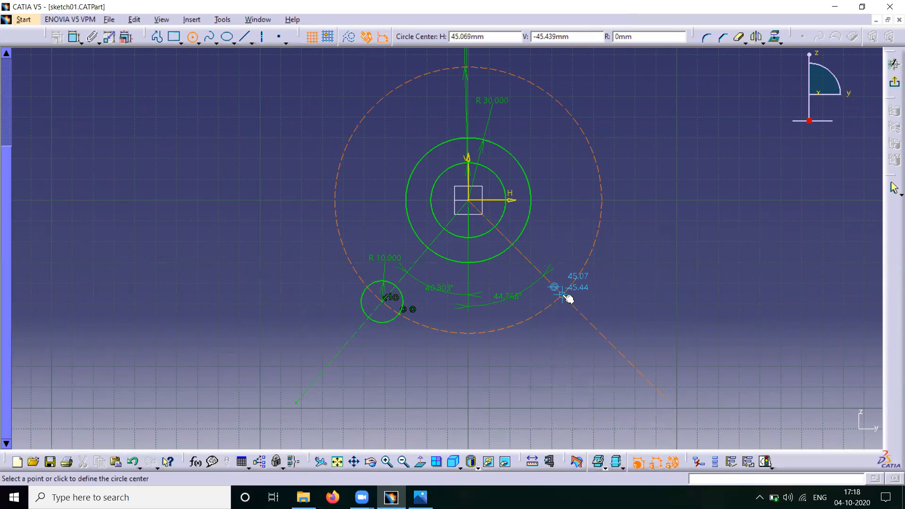
click(562, 295)
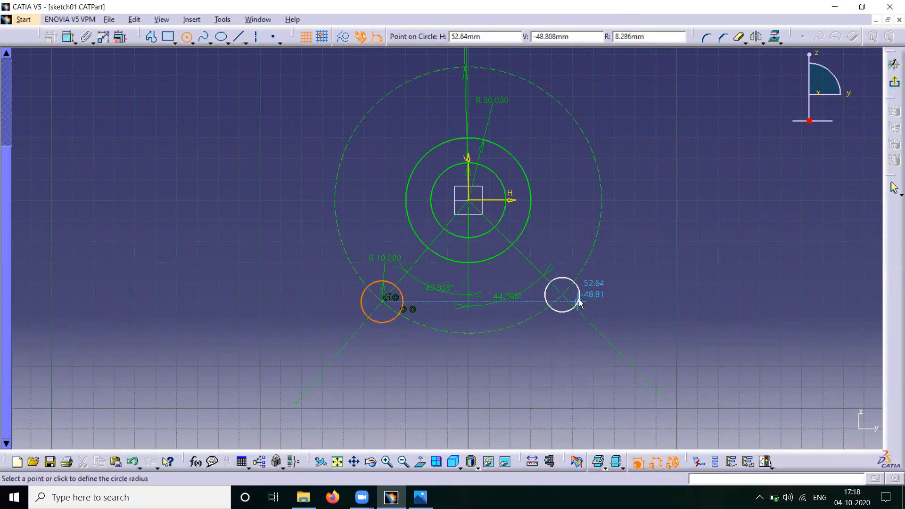
click(580, 303)
Dimension the radius of the small circle on the right construction line and set it to 10 mm.
click(150, 40)
click(575, 284)
click(568, 245)
double_click(568, 243)
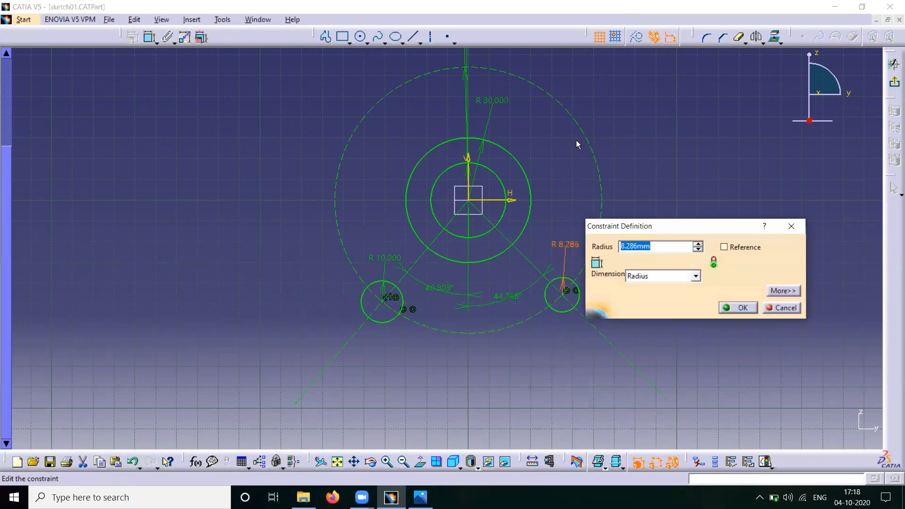
text(10)
key(Return)
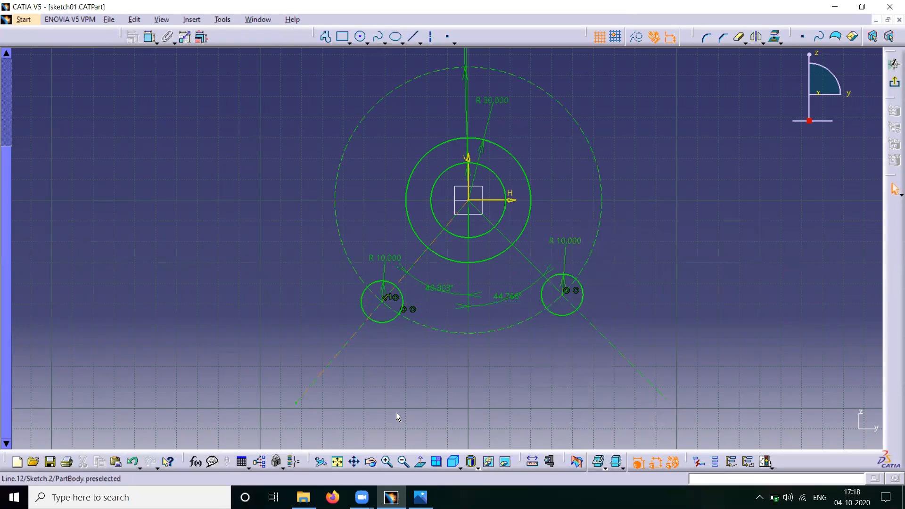
Set the angles of the left and right construction lines from the vertical line to 30° each.
click(445, 295)
double_click(445, 296)
text(30)
key(Return)
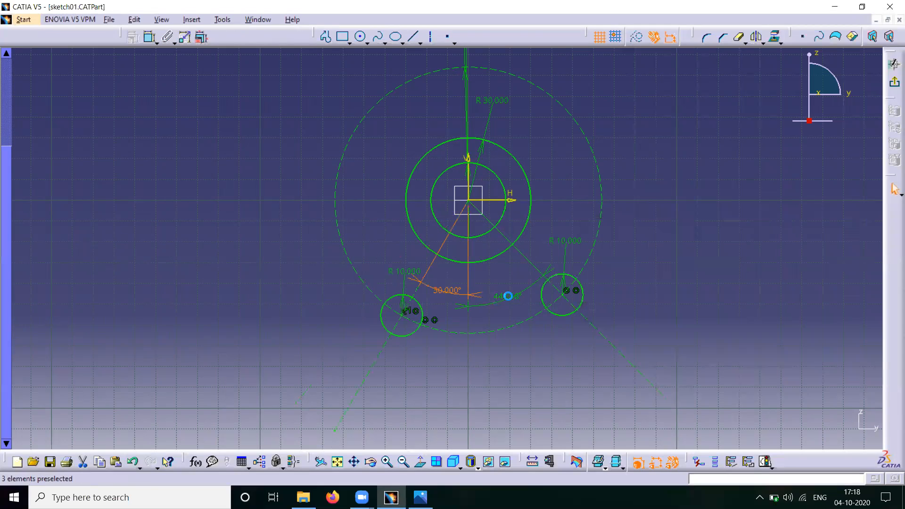
double_click(508, 296)
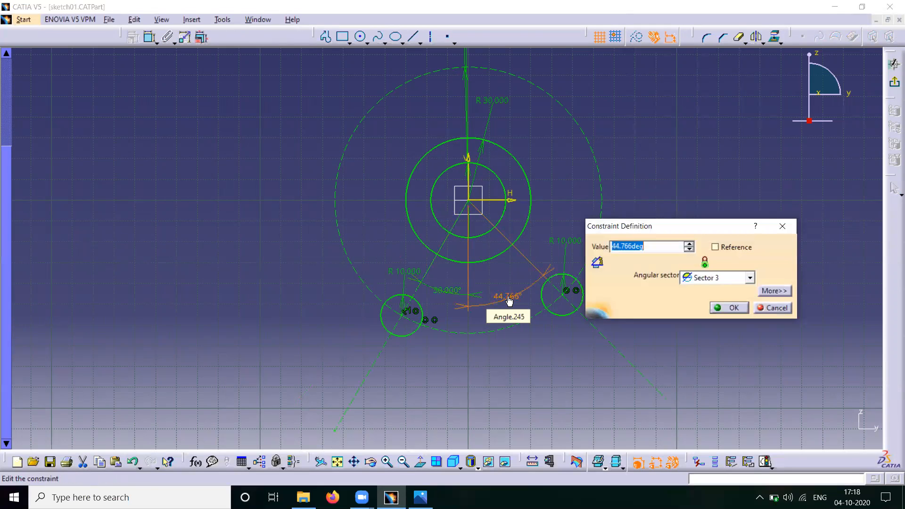
text(30)
key(Return)
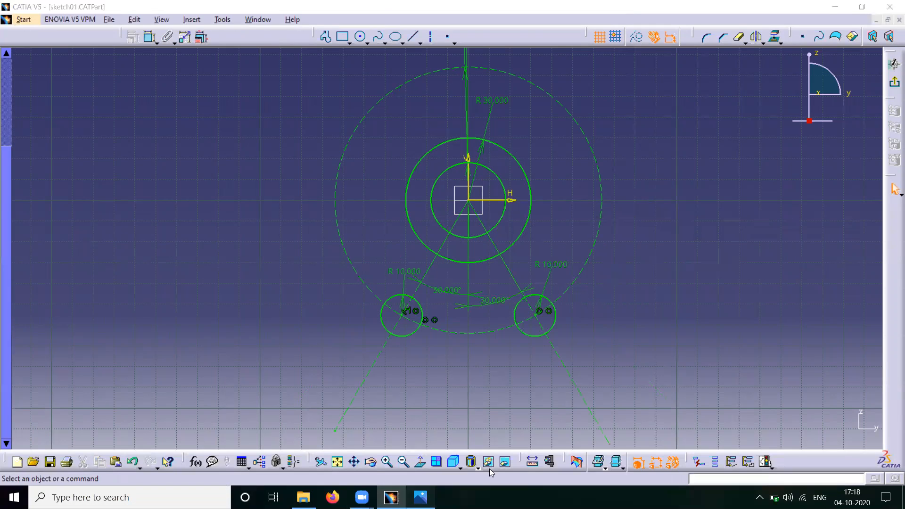
Consult the reference drawing and add an untrimmed corner of about 17.5 mm radius between the left 10 mm circle and the 30 mm circle.
click(421, 498)
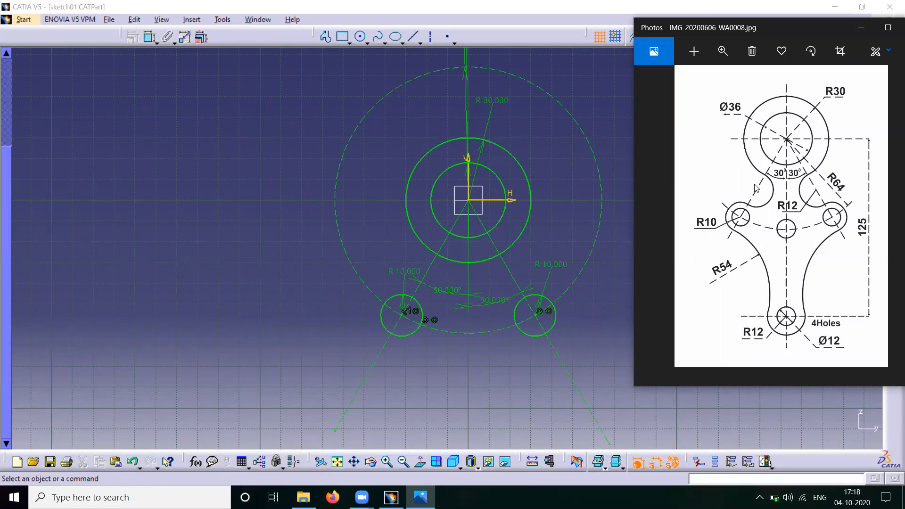
click(861, 26)
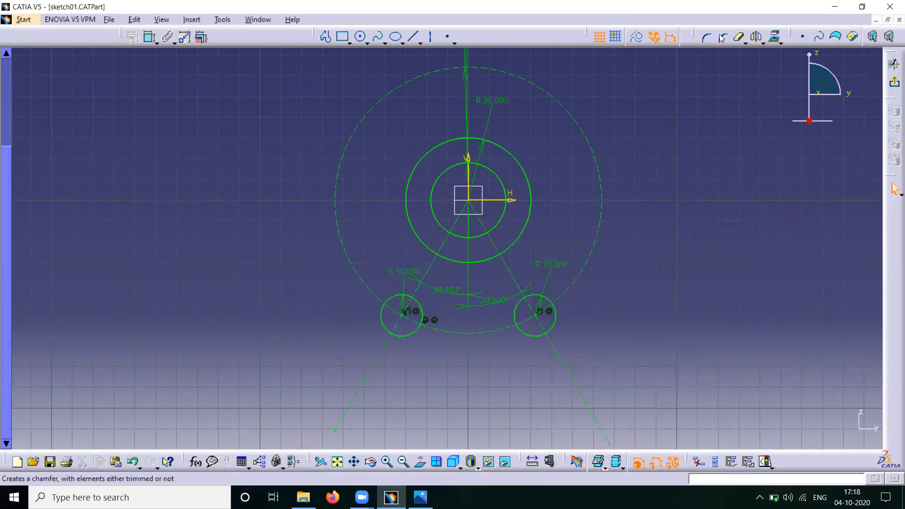
click(706, 39)
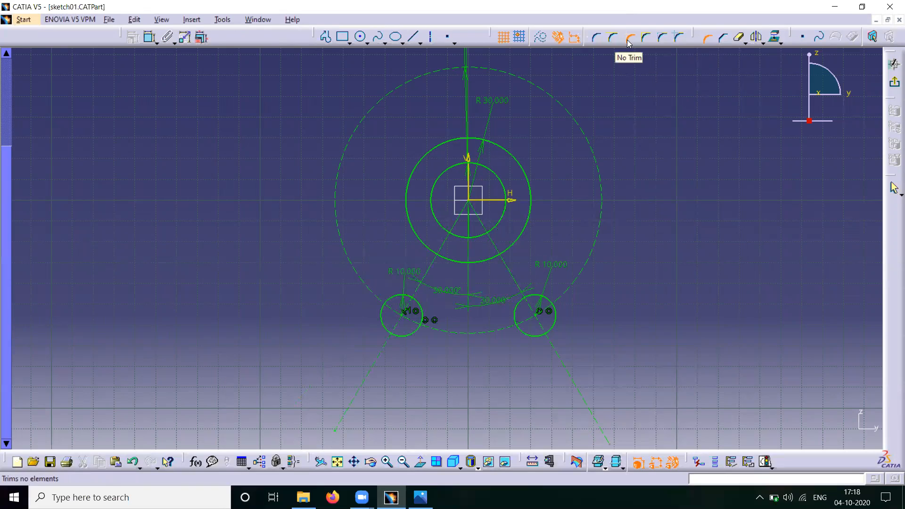
click(415, 303)
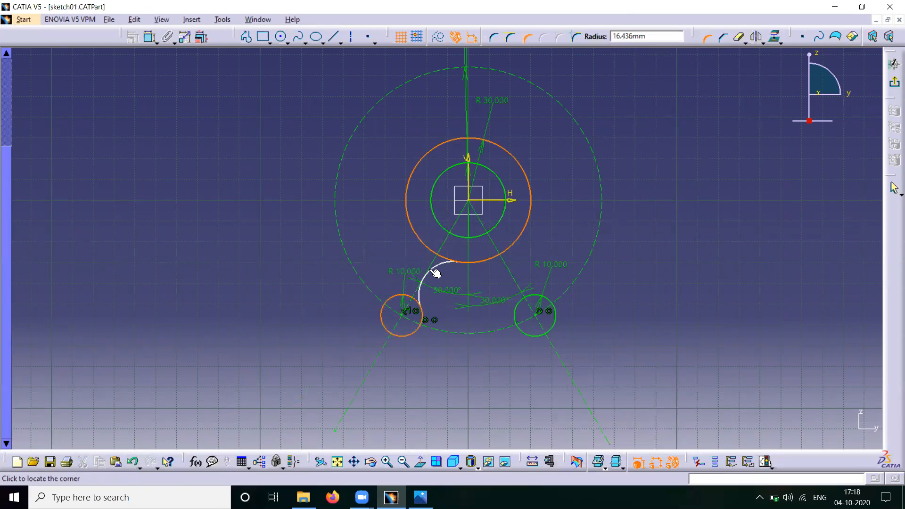
click(426, 268)
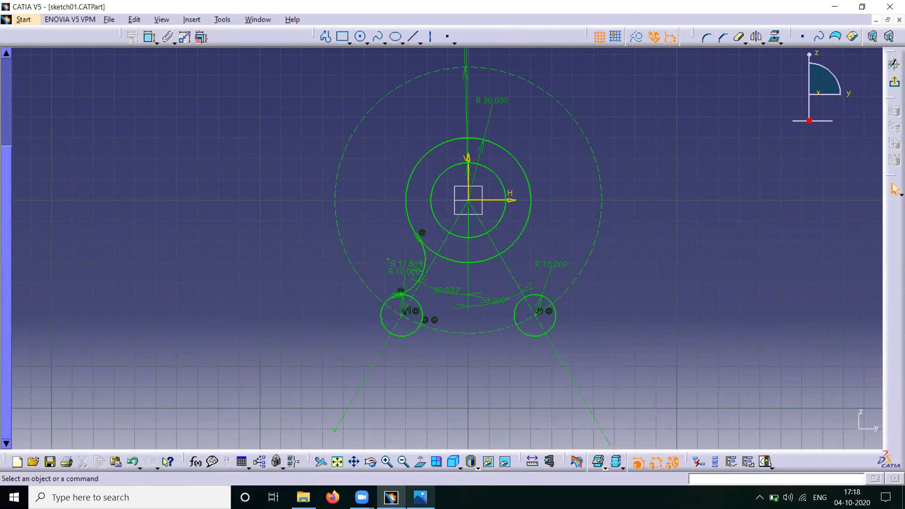
Check the neck fillet size in the reference drawing and set the left corner arc's radius to 12 mm.
click(420, 498)
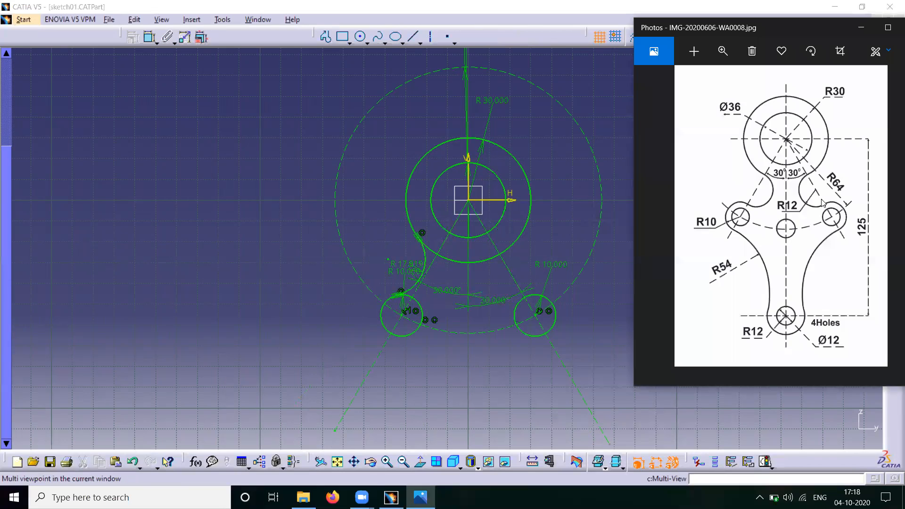
click(862, 27)
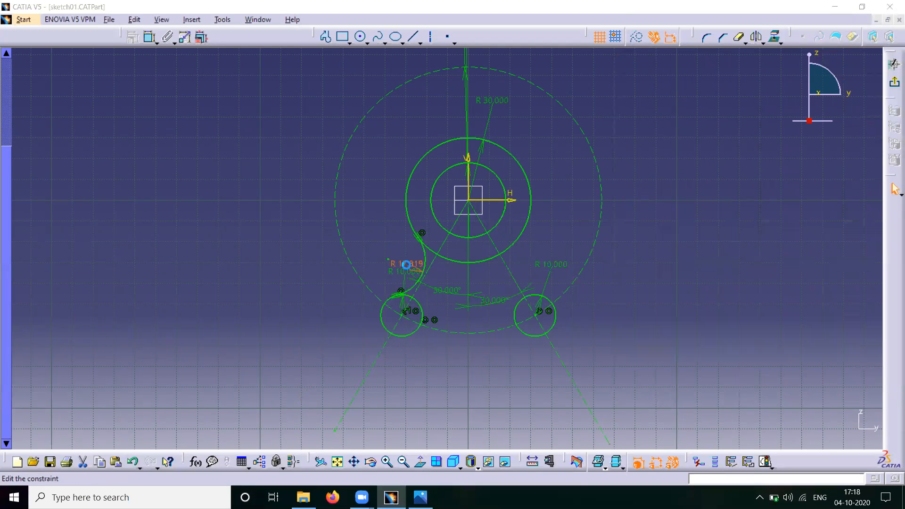
double_click(408, 264)
text(12.000mm)
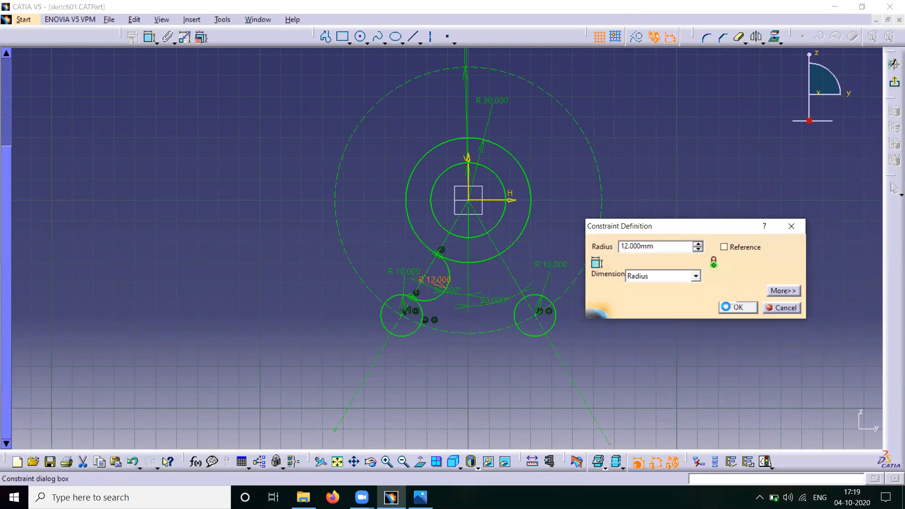
click(738, 307)
Add an untrimmed corner between the 30 mm circle and the right 10 mm circle and set its radius to 12 mm.
click(706, 38)
click(519, 250)
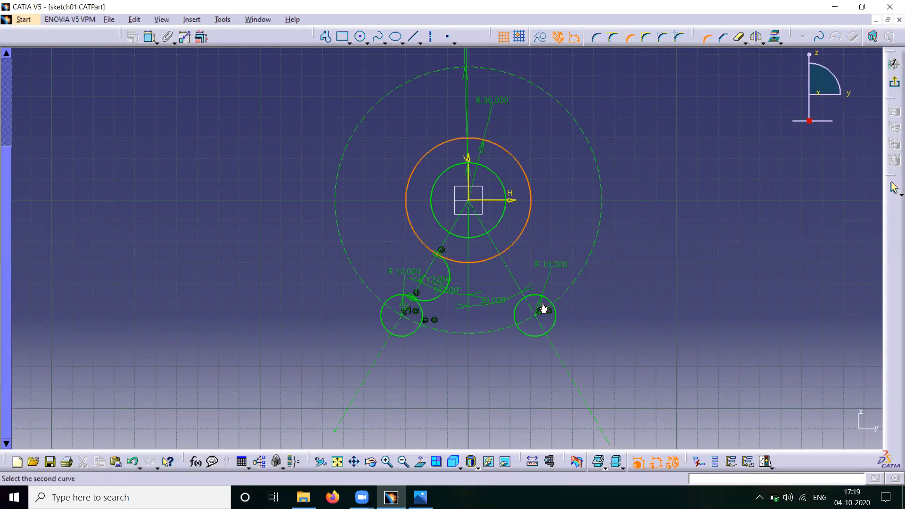
click(541, 296)
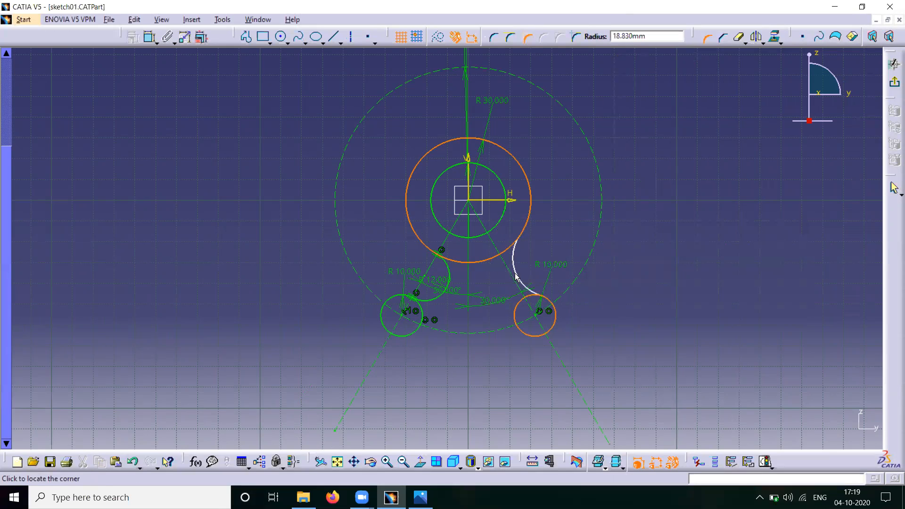
click(520, 278)
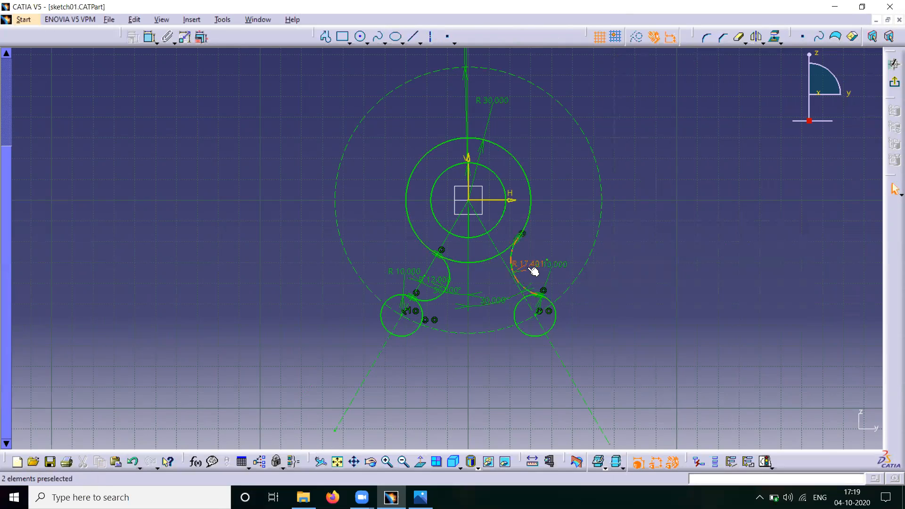
double_click(528, 264)
text(12)
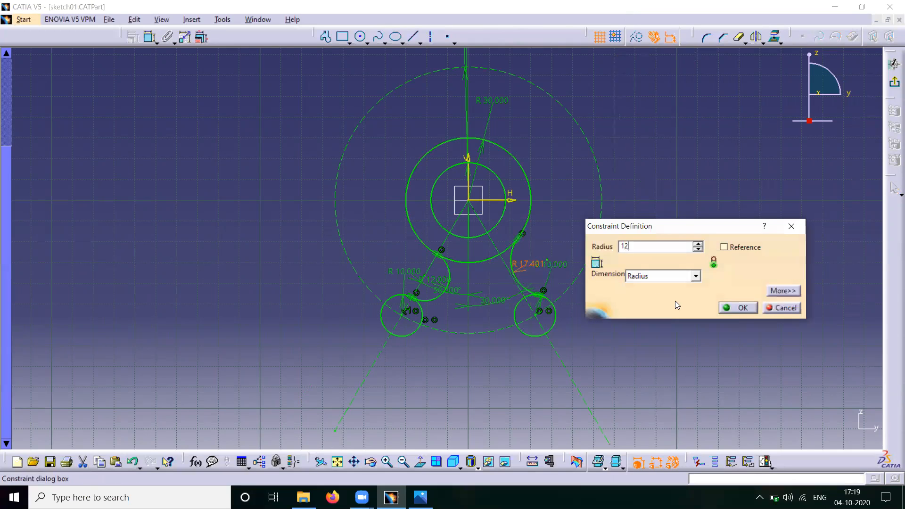
click(737, 309)
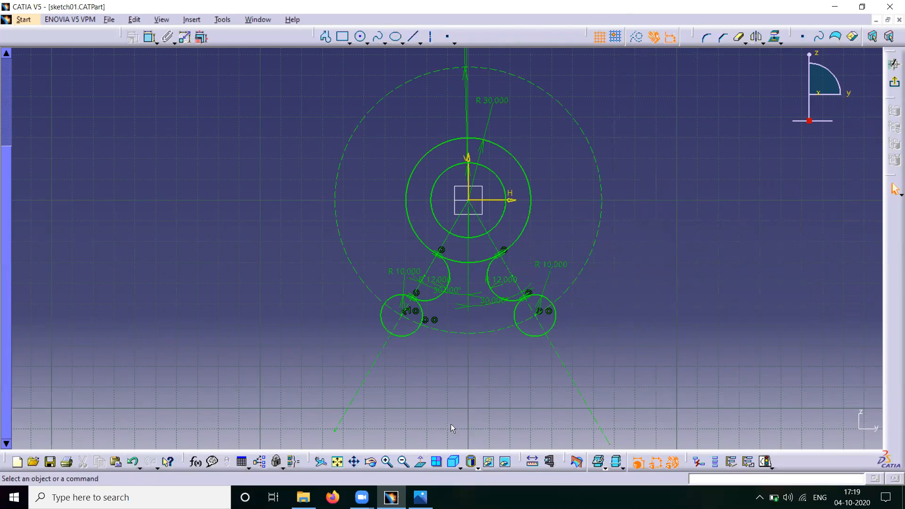
Consult the reference drawing and draw a circle of about 10.3 mm radius on the vertical axis, centred about 131 mm below the origin.
click(404, 464)
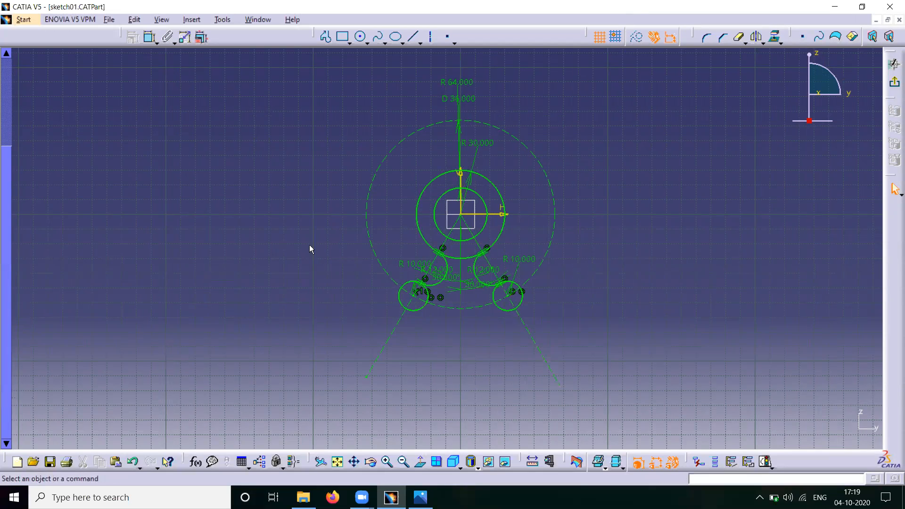
click(360, 36)
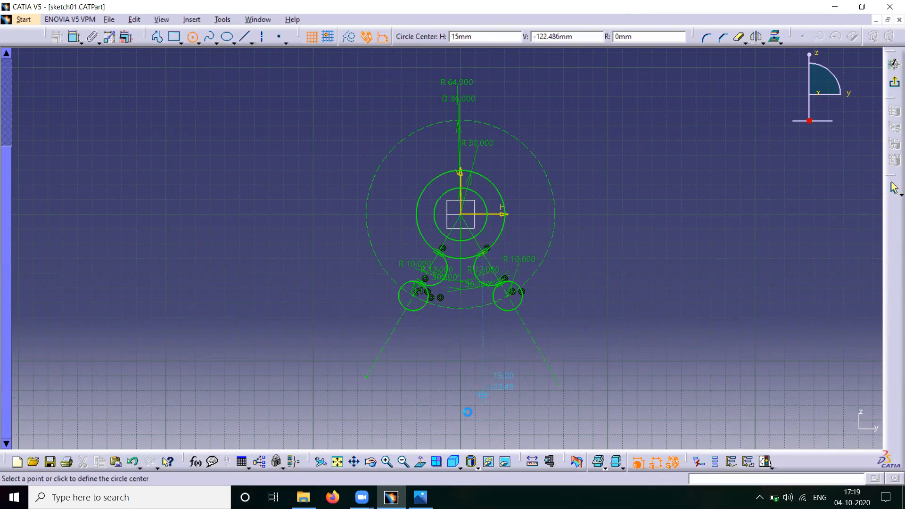
click(421, 498)
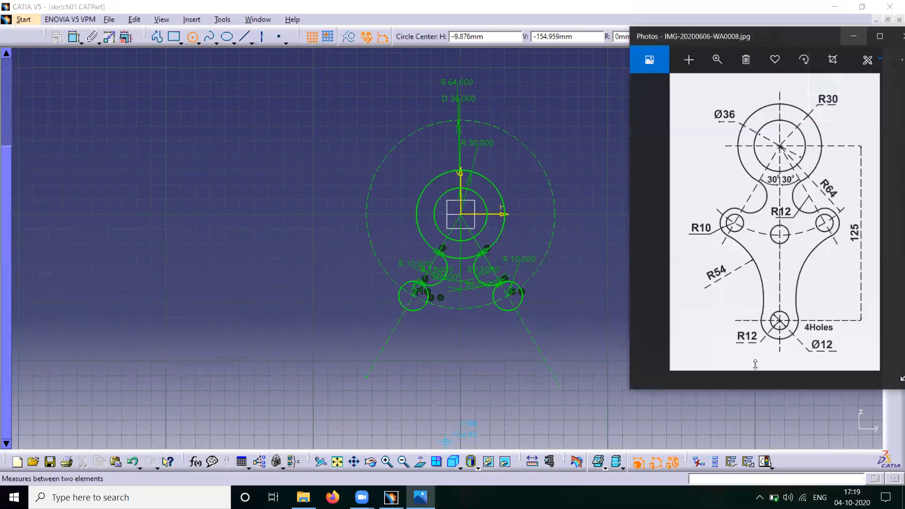
click(859, 28)
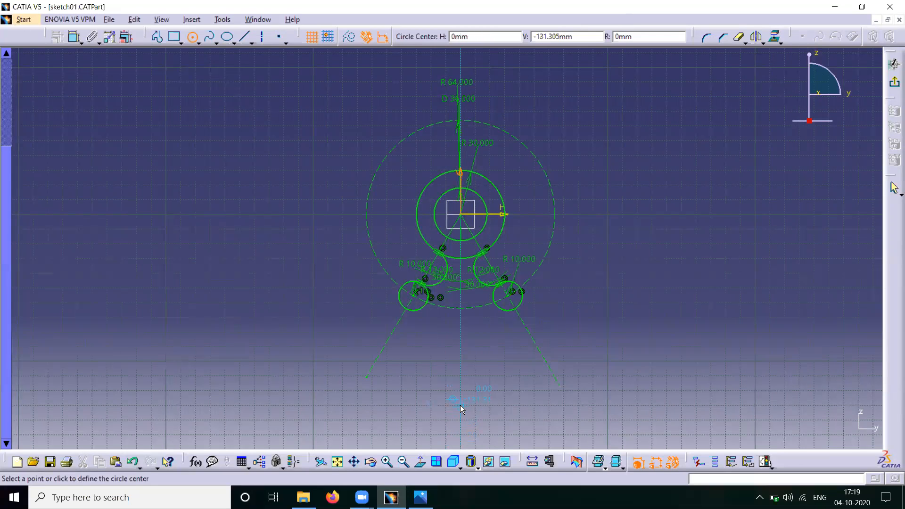
click(461, 406)
click(474, 415)
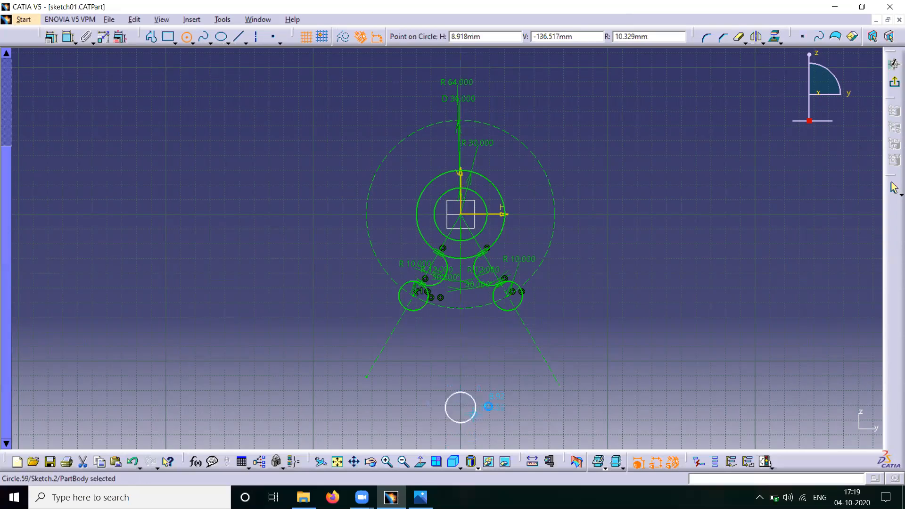
Dimension the radius of the lower circle on the vertical axis and set it to 12 mm.
click(150, 37)
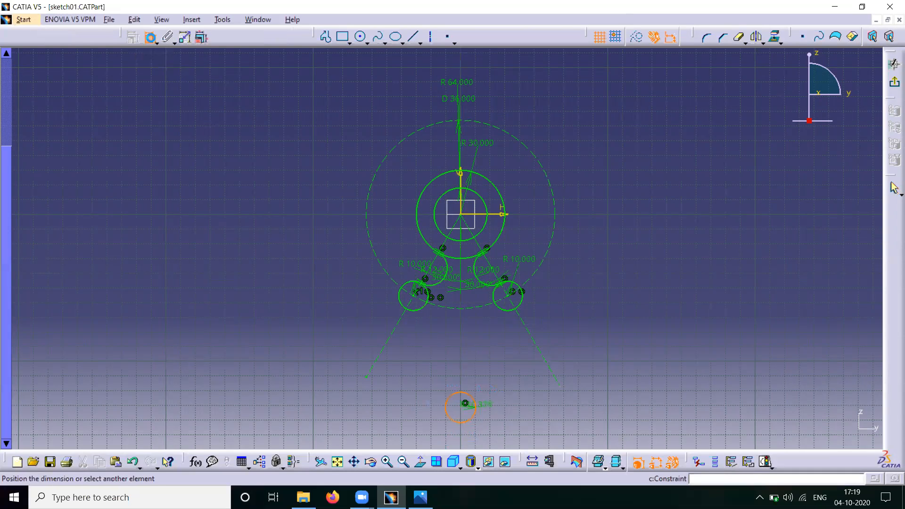
click(477, 377)
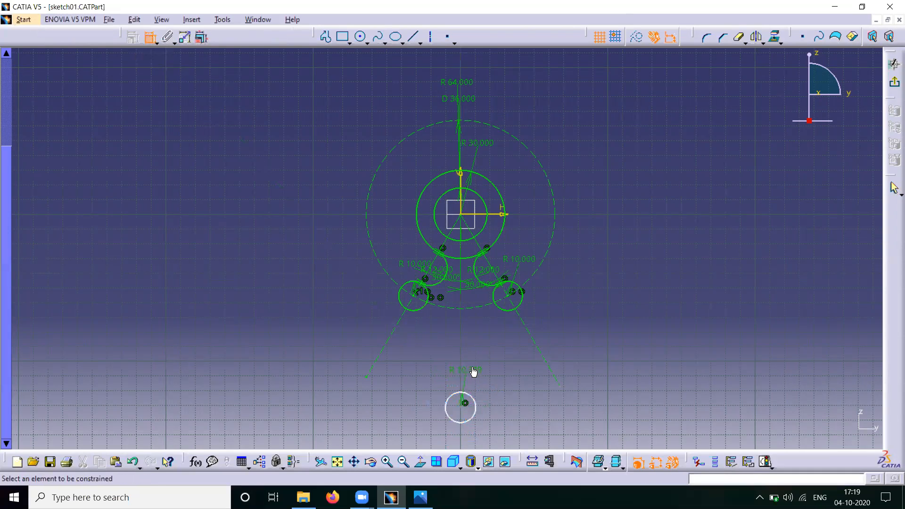
double_click(471, 371)
text(12)
click(740, 308)
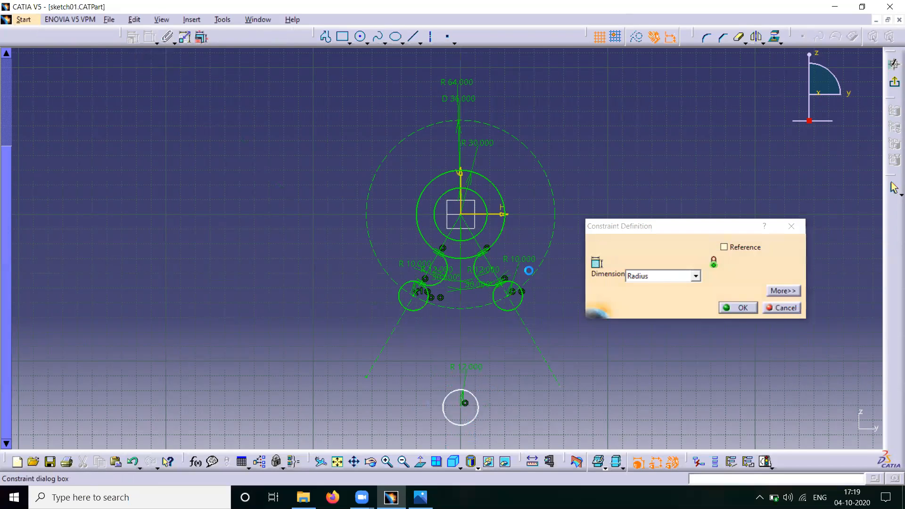
Dimension the vertical distance from the horizontal axis to the lower circle's centre and set it to 125 mm.
click(500, 218)
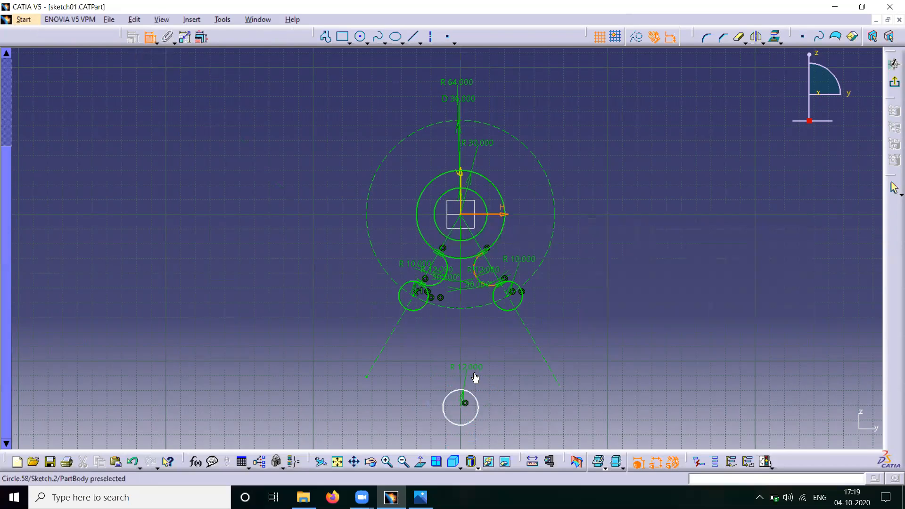
click(466, 405)
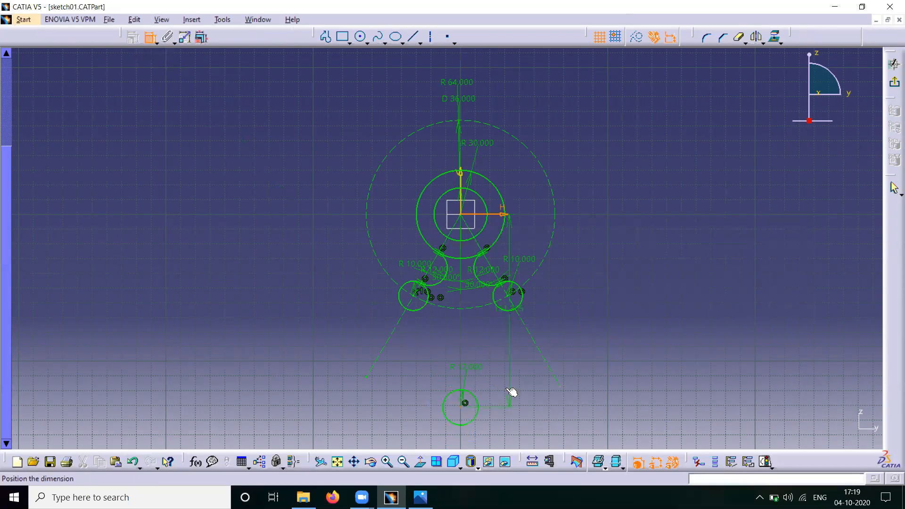
click(601, 311)
double_click(599, 309)
text(125)
click(720, 292)
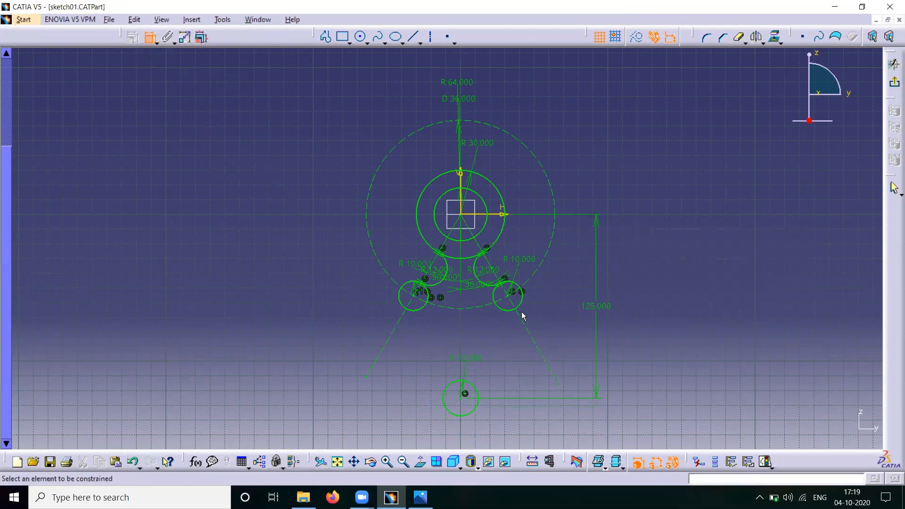
Consult the reference drawing and add an untrimmed corner of about 81 mm radius between the left 10 mm circle and the lower 12 mm circle.
click(421, 497)
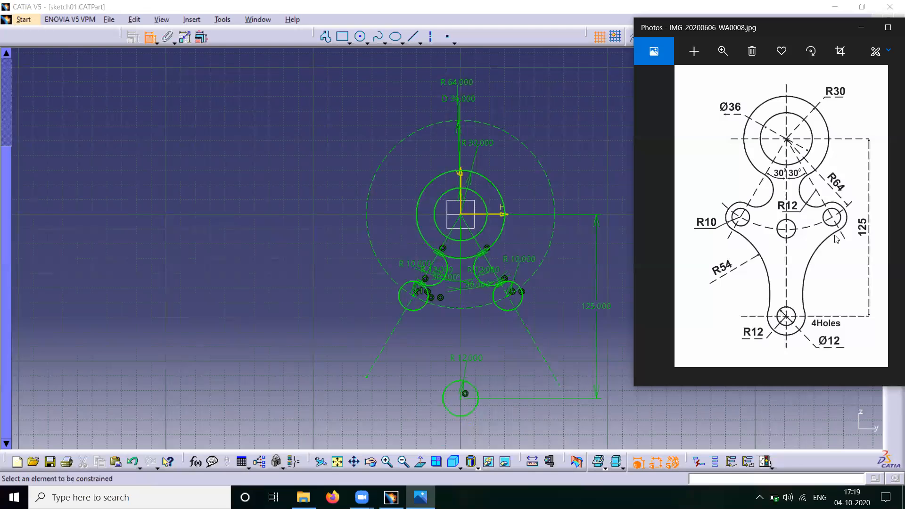
click(861, 28)
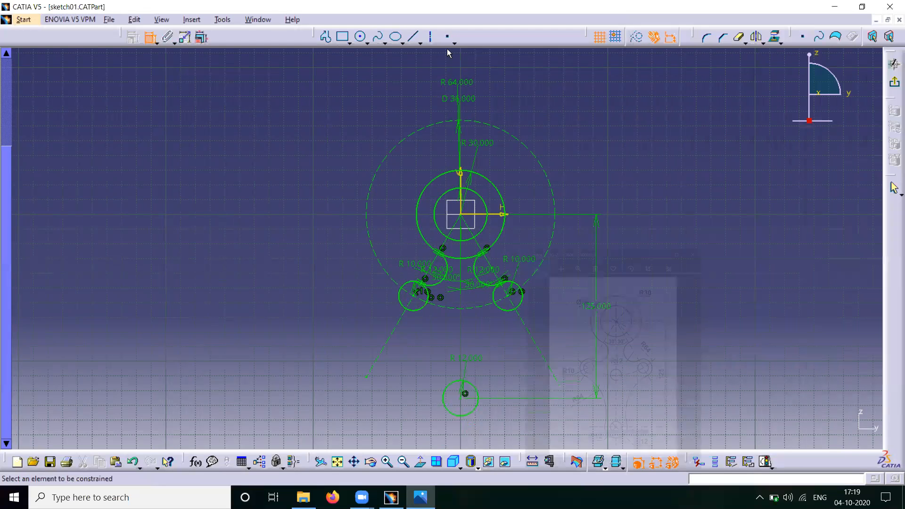
click(705, 41)
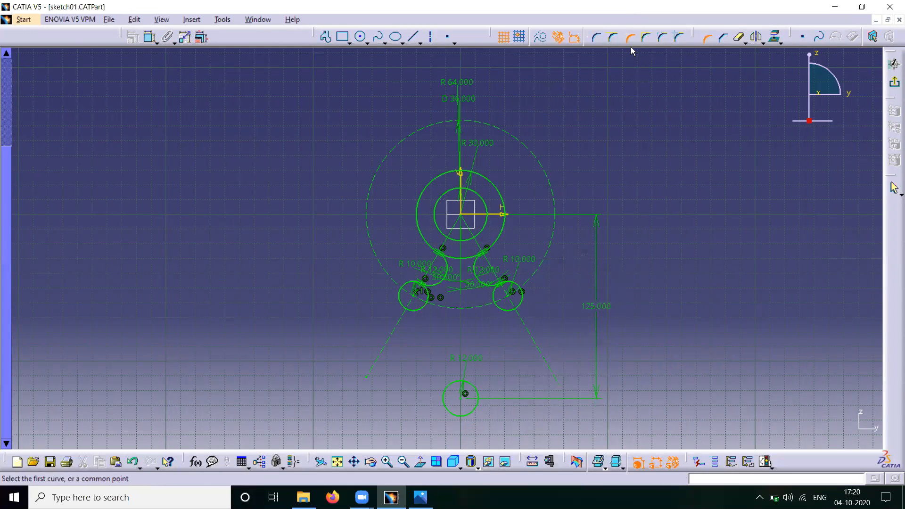
click(408, 306)
click(447, 389)
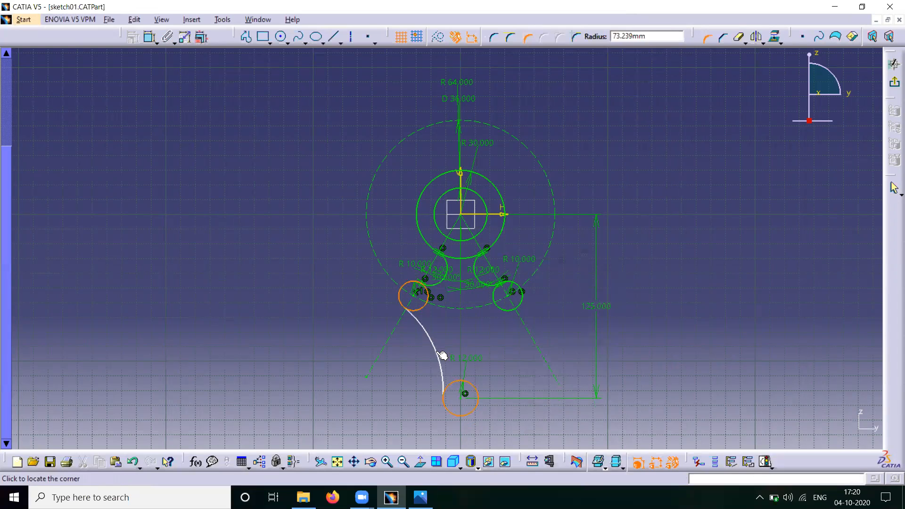
click(438, 350)
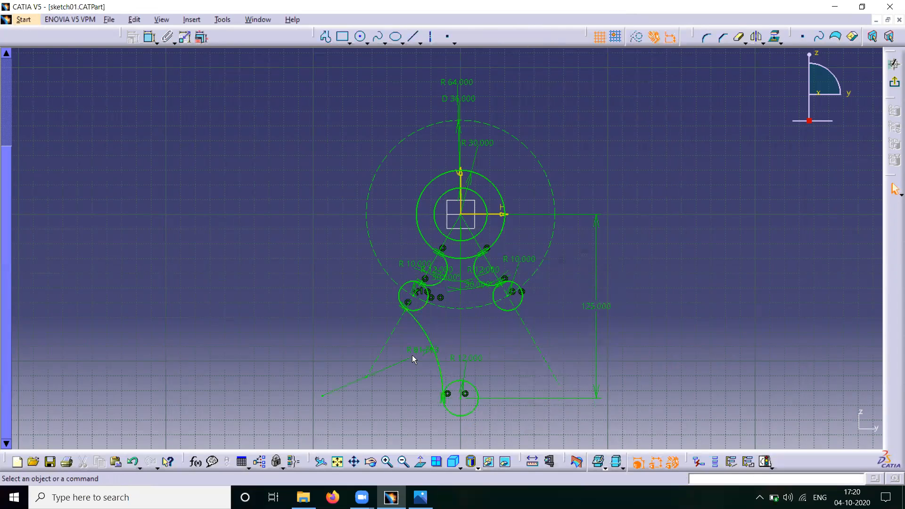
Set the radius of the corner arc joining the left and lower circles to 54 mm.
double_click(417, 349)
text(54)
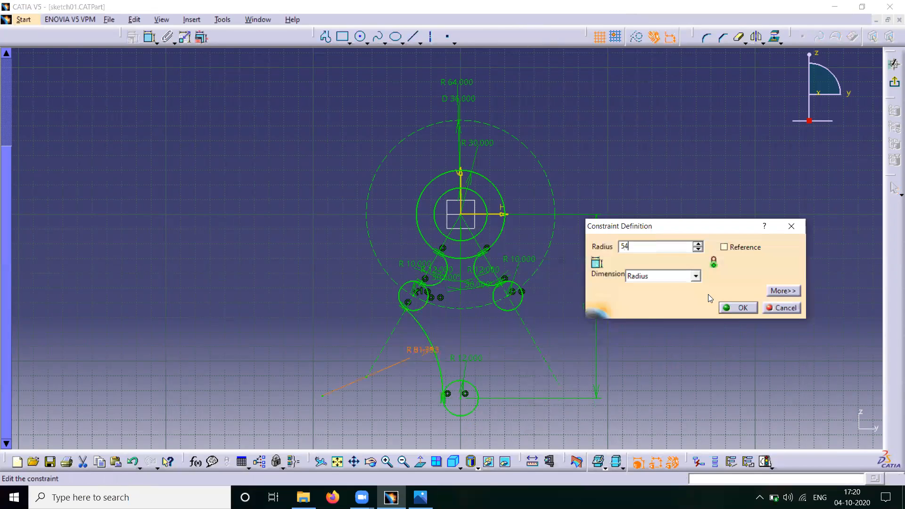
click(738, 307)
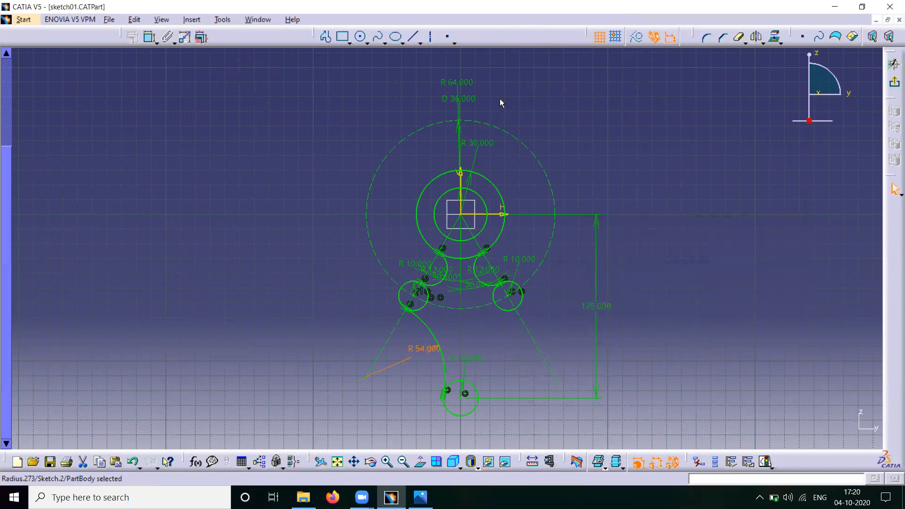
Add an untrimmed corner between the right 10 mm circle and the lower 12 mm circle and set its radius to 54 mm.
click(706, 36)
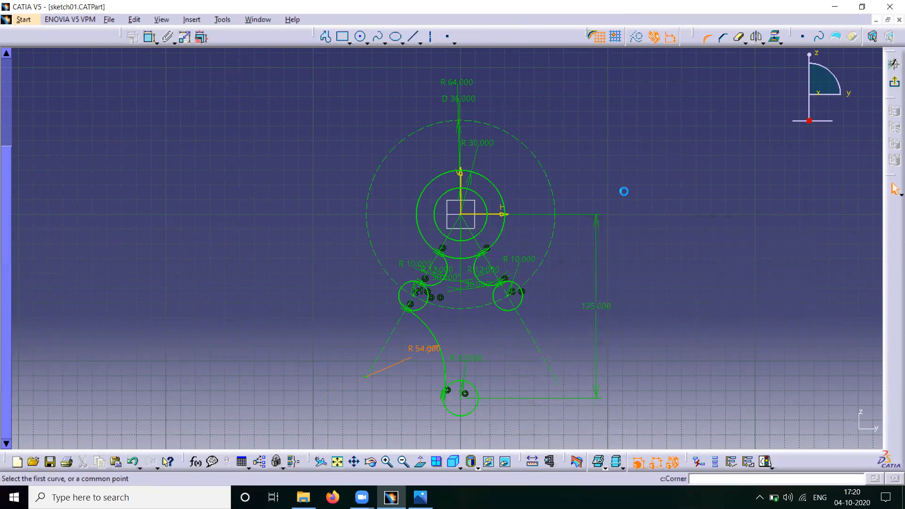
click(518, 308)
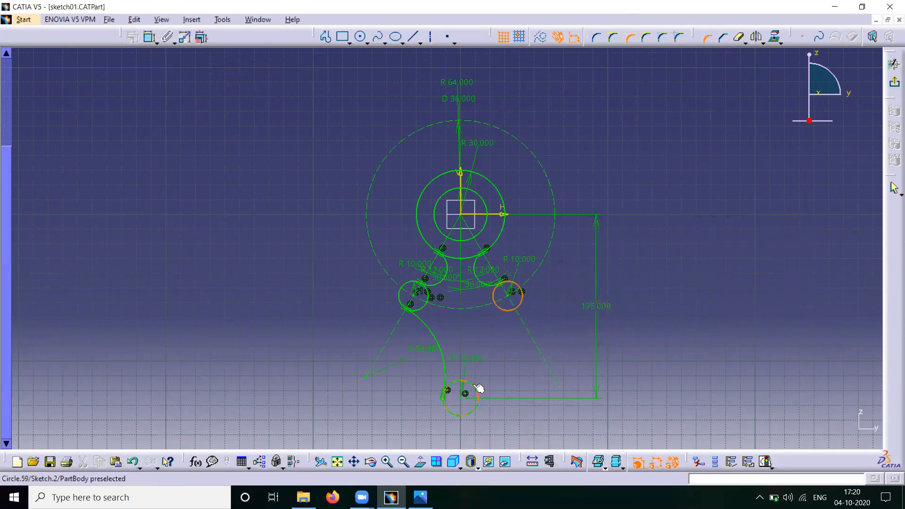
click(478, 388)
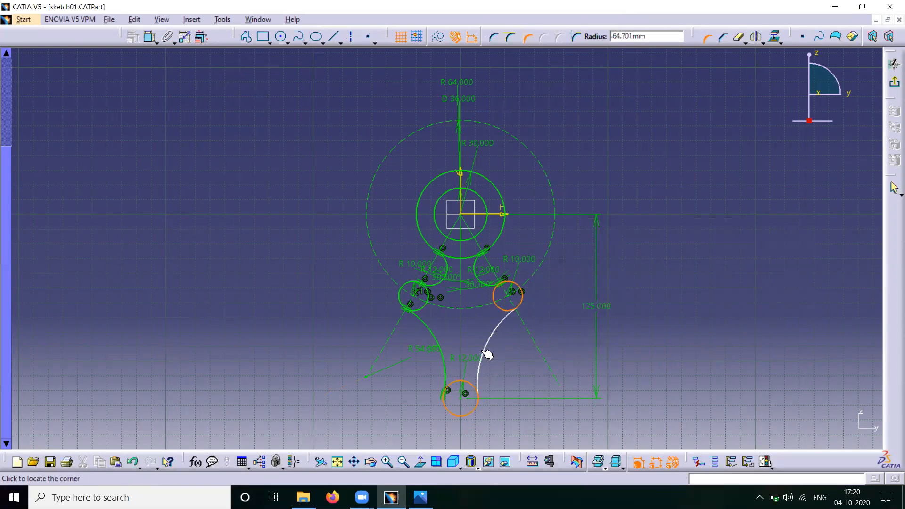
click(502, 358)
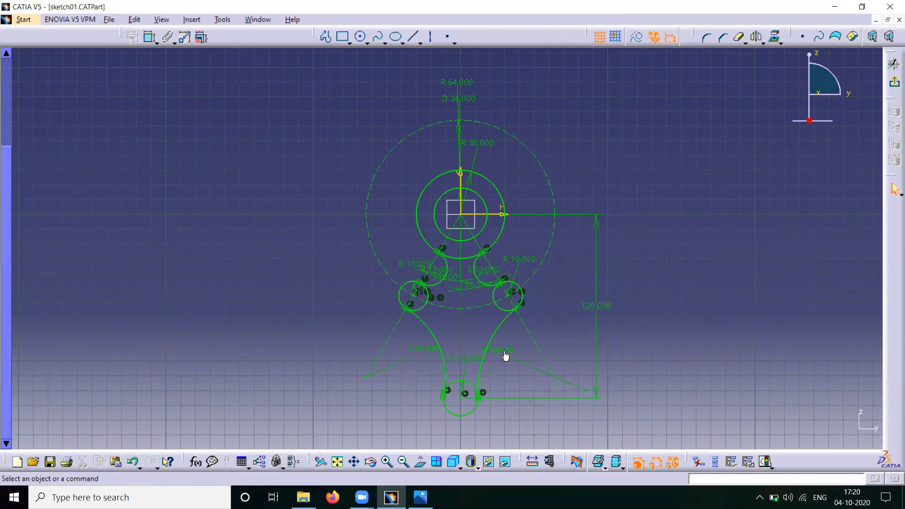
double_click(505, 356)
text(54)
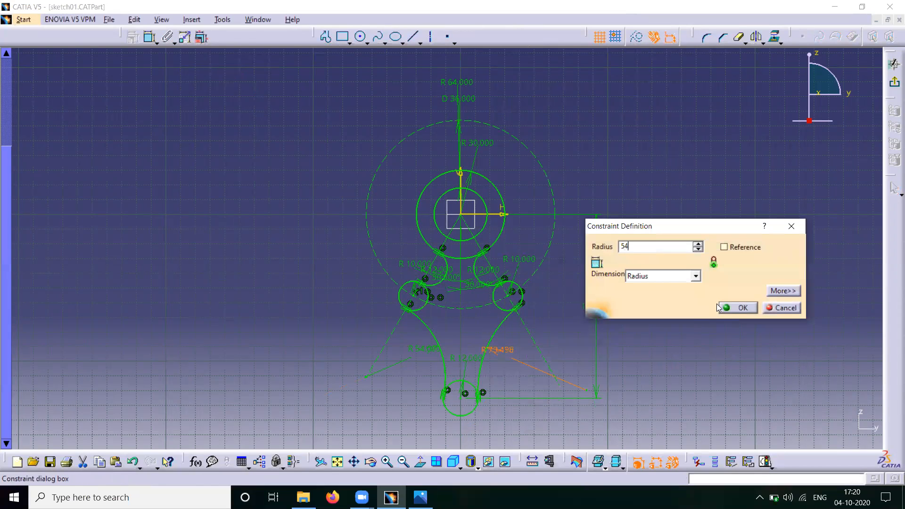
key(Return)
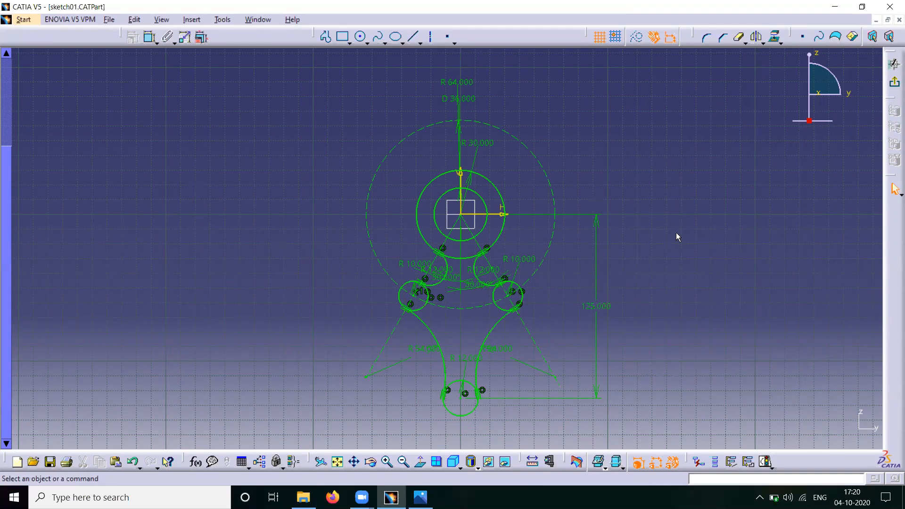
Trim away the arcs of the 30 mm, both 10 mm and lower 12 mm circles that lie inside the bracket outline.
click(740, 41)
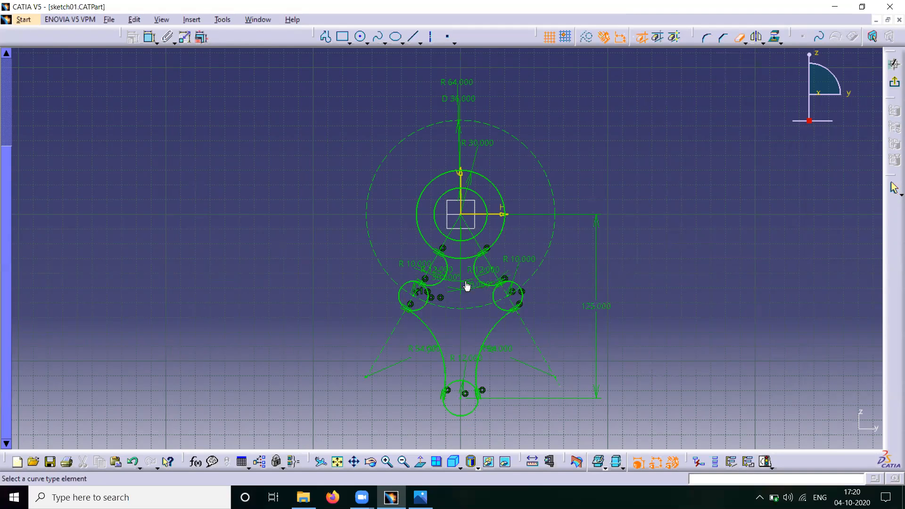
click(457, 258)
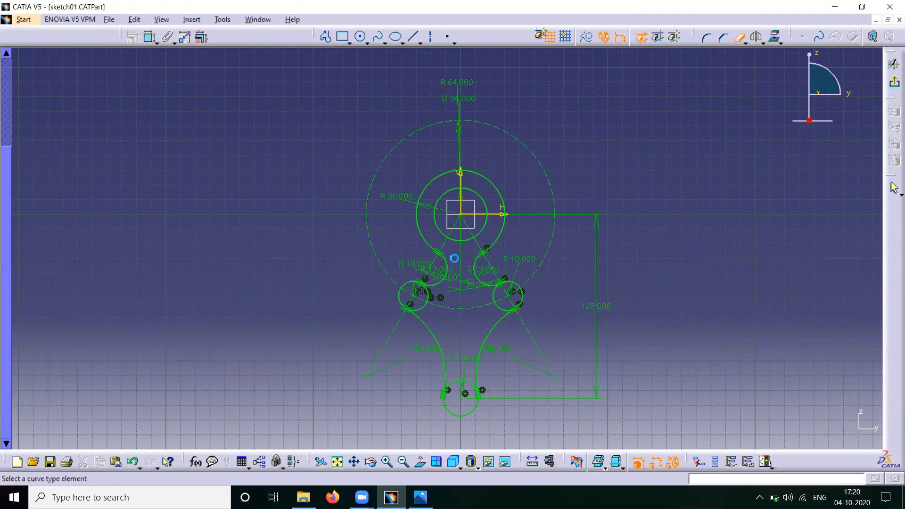
click(430, 300)
click(497, 298)
click(508, 305)
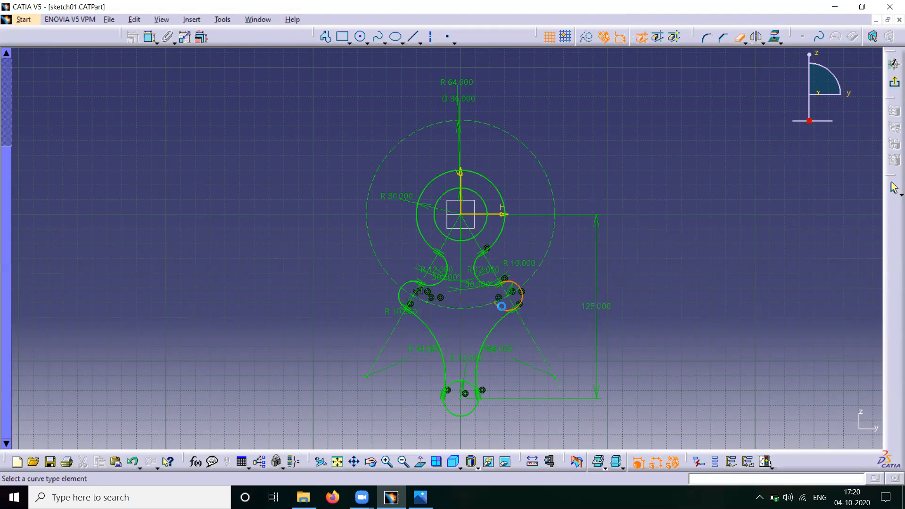
click(461, 384)
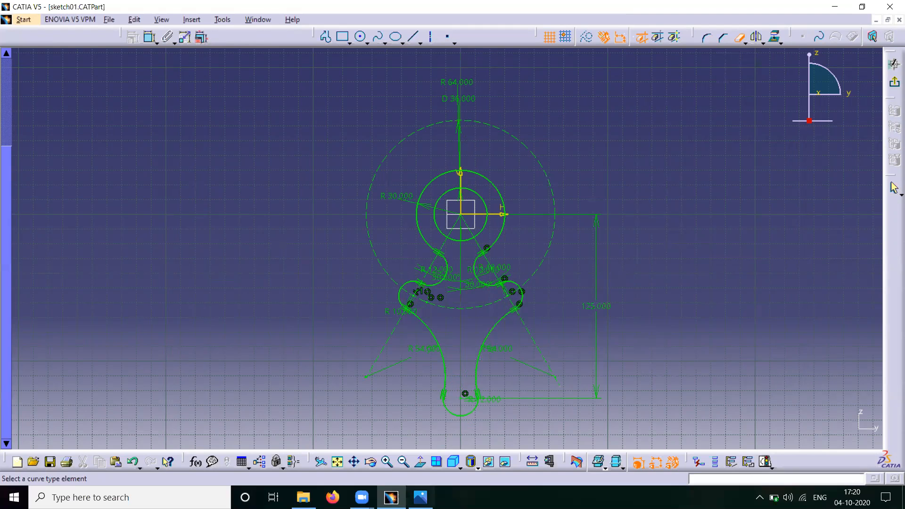
Consult the reference drawing and draw a circle of about 5.6 mm radius concentric with the left arm-end arc.
click(421, 498)
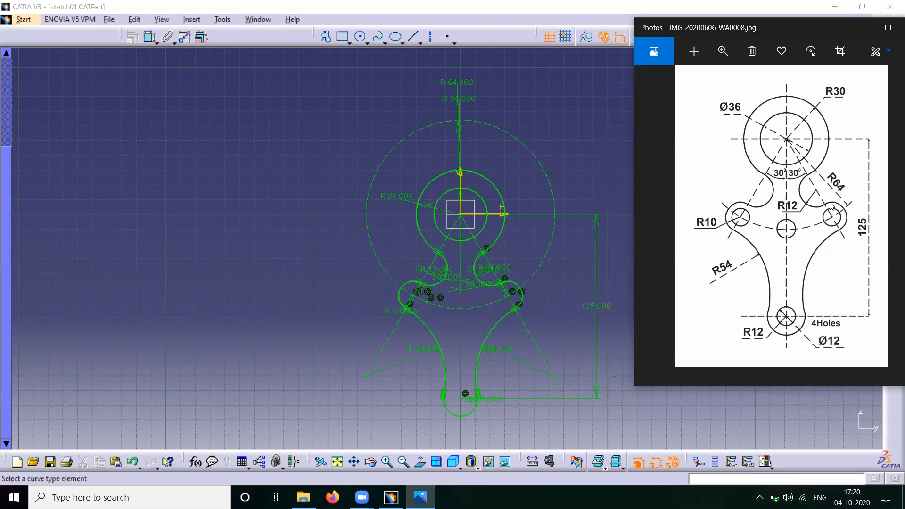
click(862, 27)
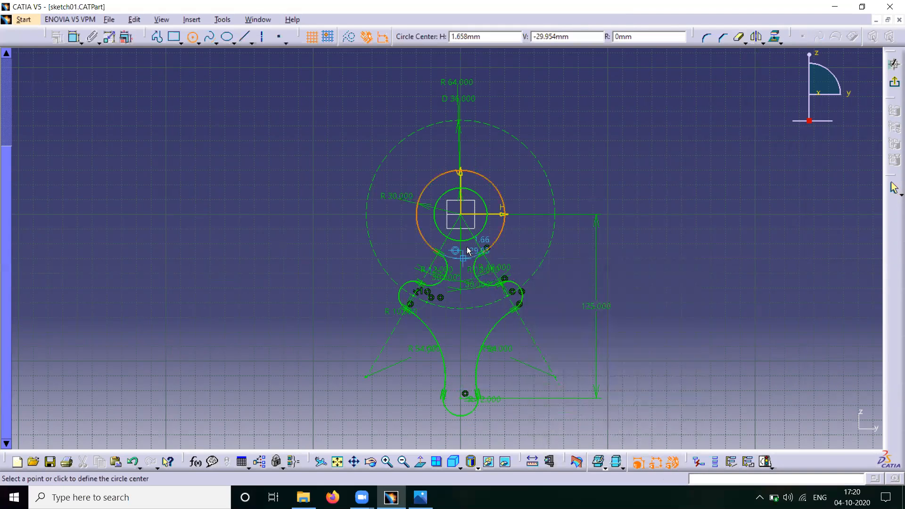
click(417, 297)
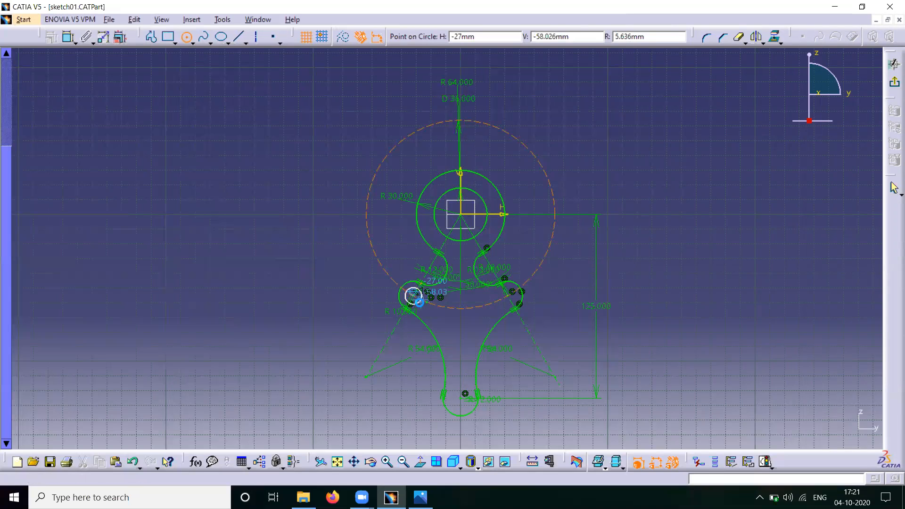
click(422, 302)
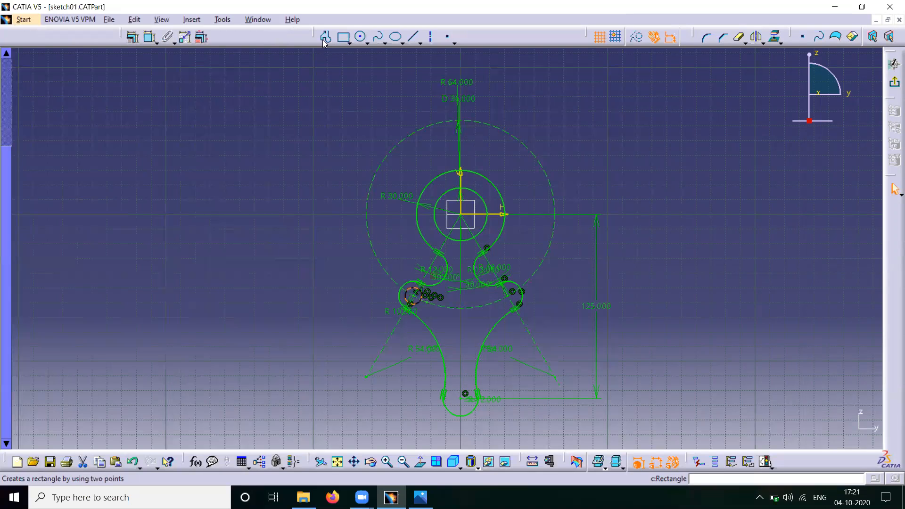
Undock the Profile toolbar and draw a small circle where the dashed 64 mm circle crosses the vertical axis below the centre.
drag(316, 37, 210, 142)
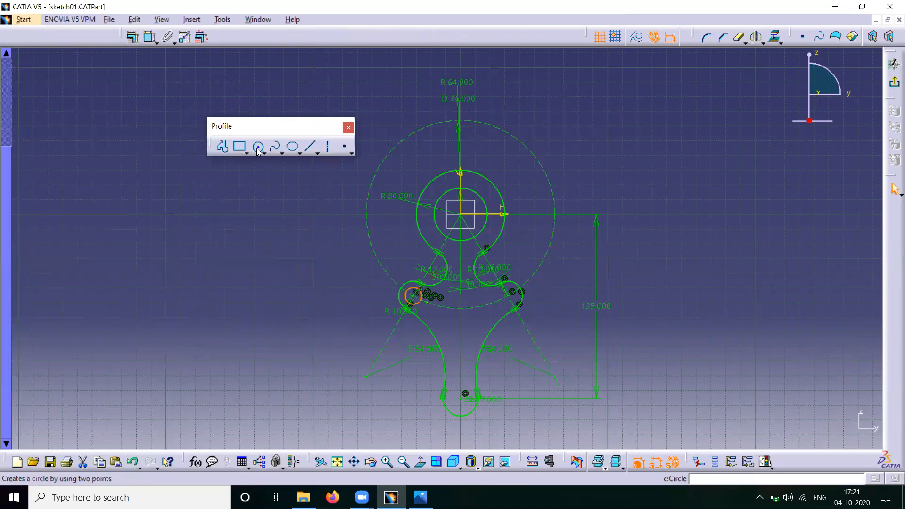
click(257, 147)
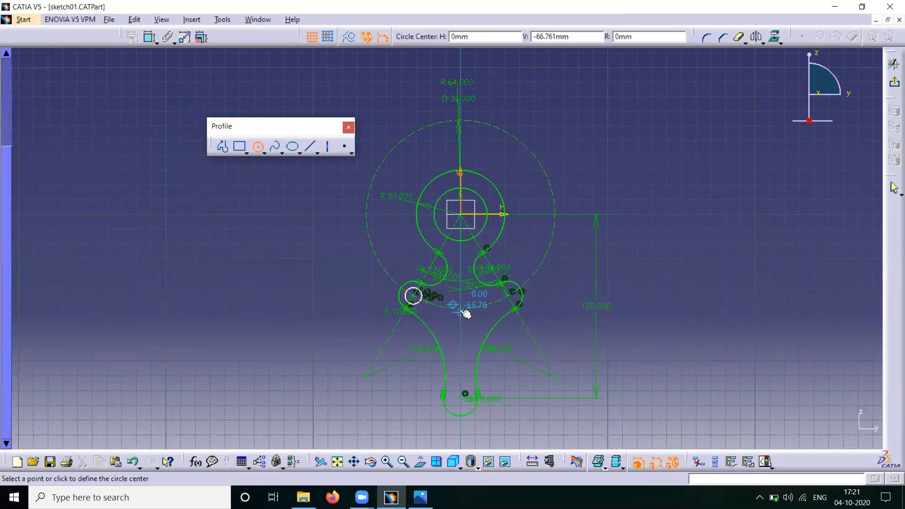
click(461, 309)
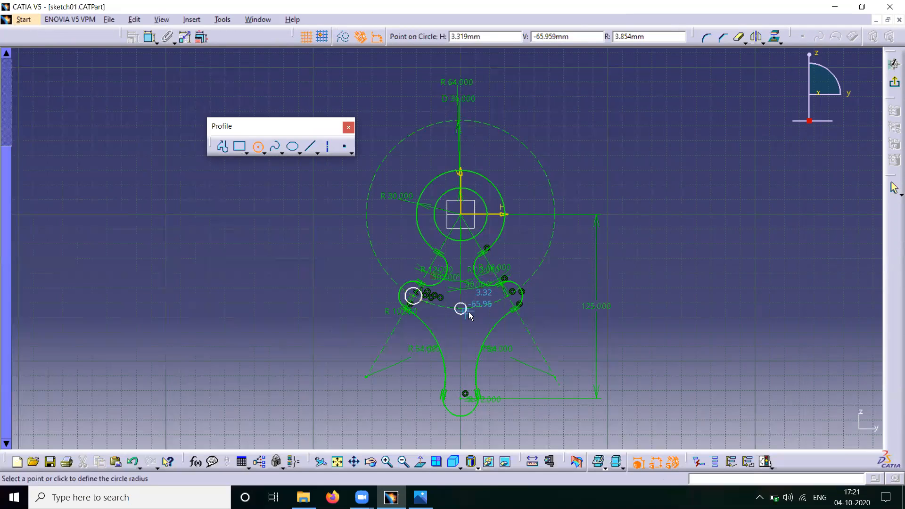
click(469, 315)
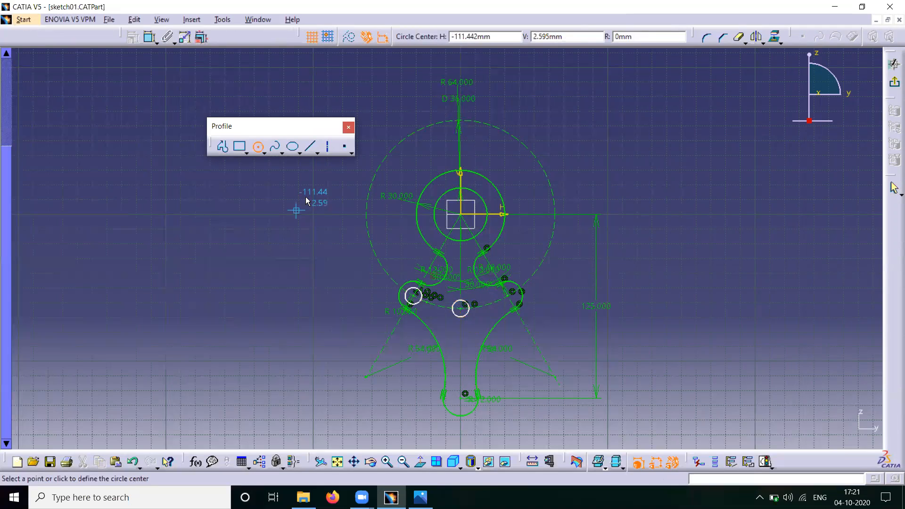
Draw concentric circles of about 5.1 mm radius in the right arm end and about 4.9 mm radius in the lower end.
click(510, 295)
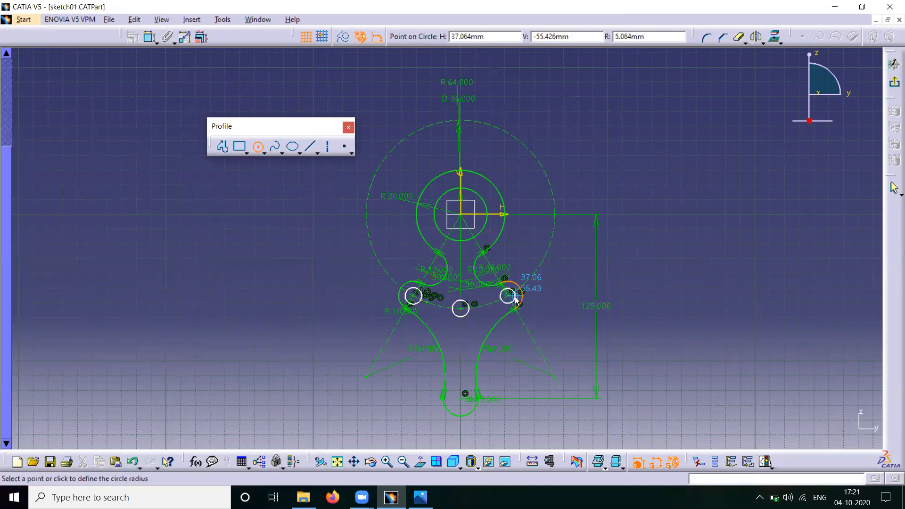
click(515, 296)
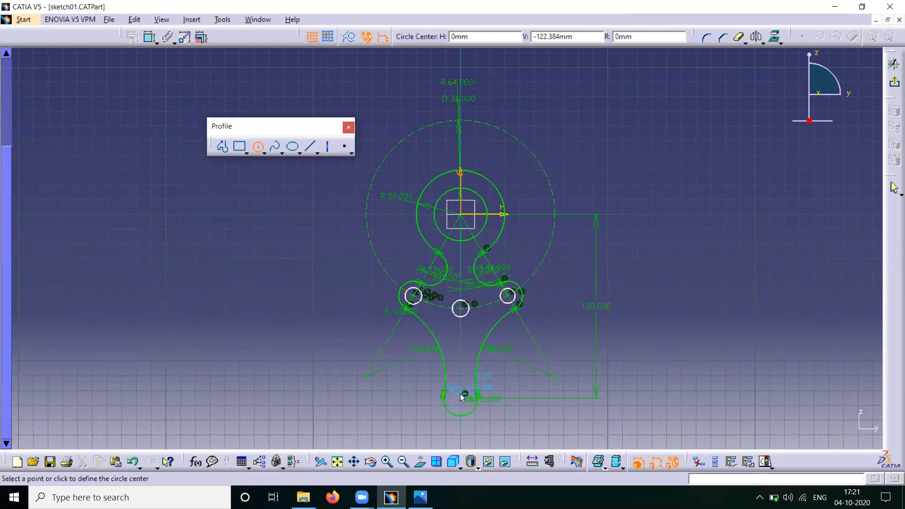
click(466, 399)
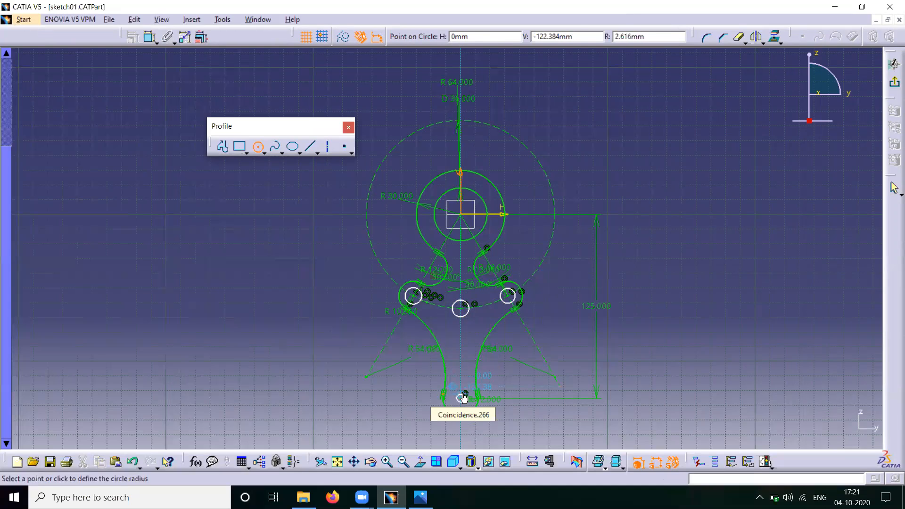
click(464, 398)
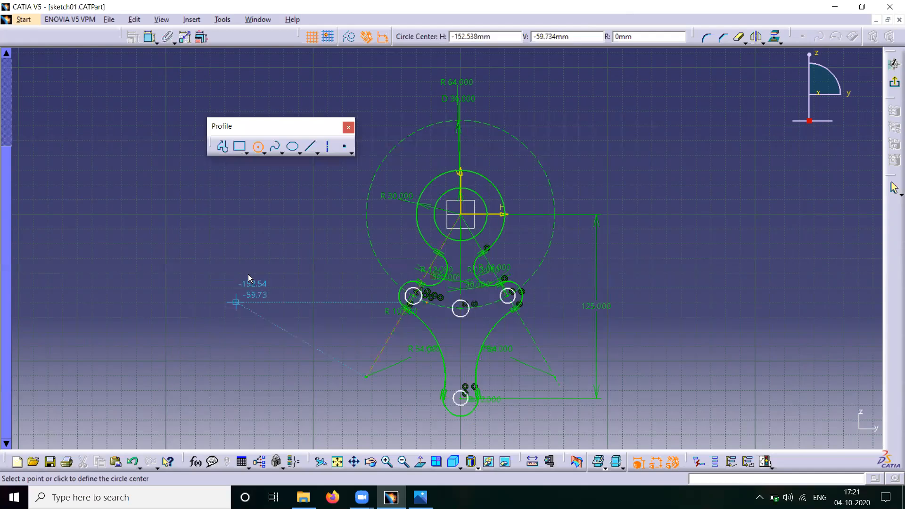
key(Escape)
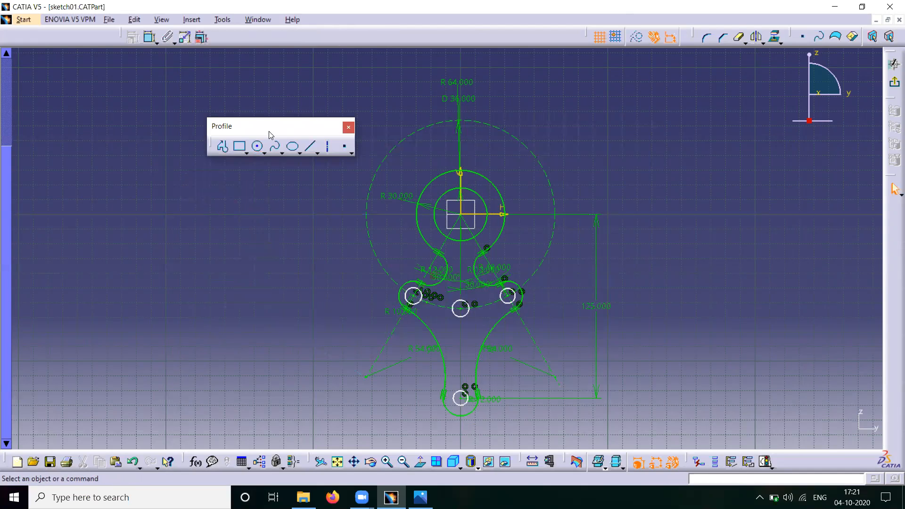
drag(272, 122, 278, 112)
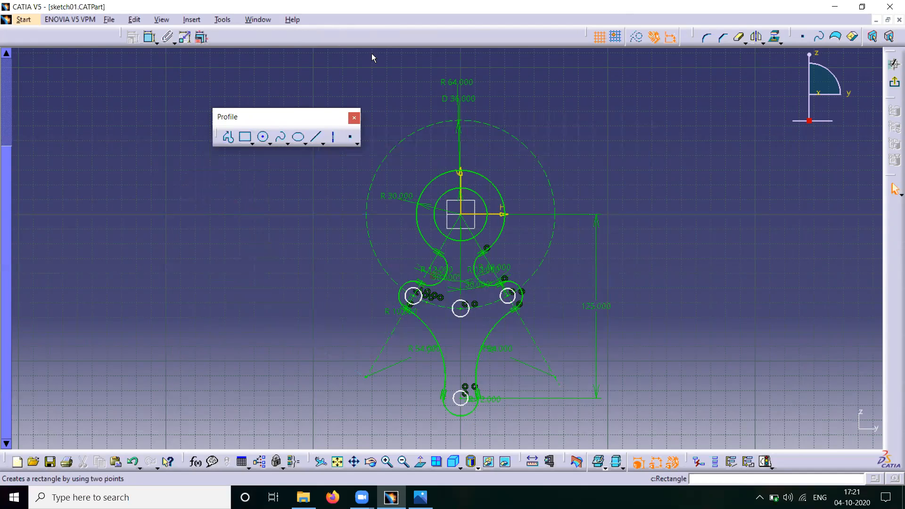
Dimension the left arm-end hole as a diameter and set it to 12 mm.
click(148, 40)
click(417, 291)
right_click(342, 250)
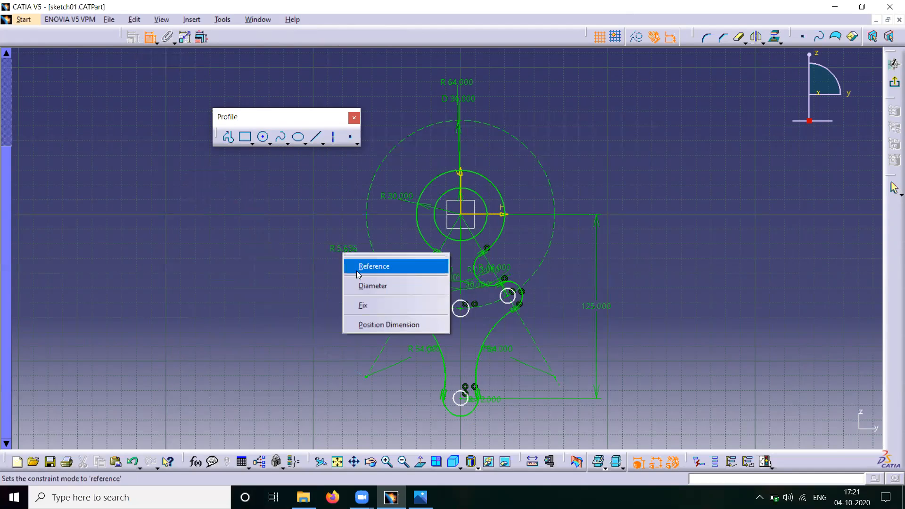
click(370, 285)
click(345, 265)
double_click(341, 265)
text(12)
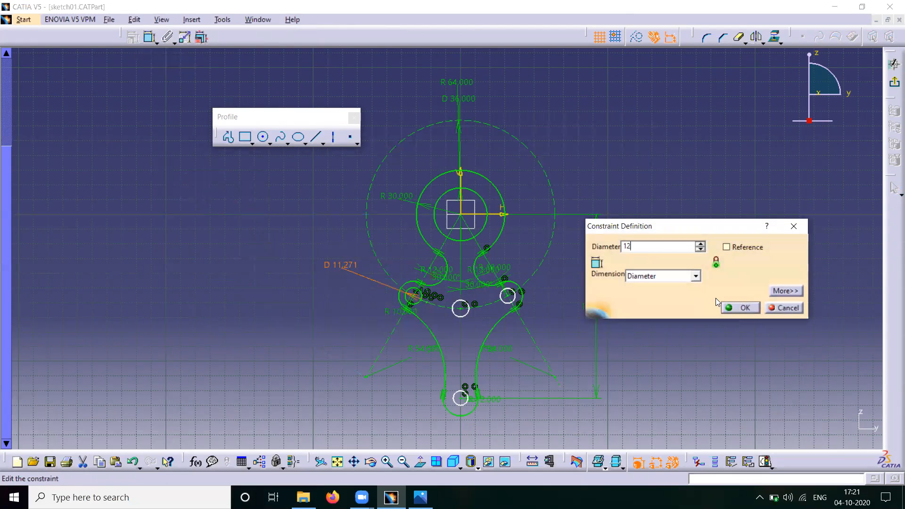
click(739, 308)
Dimension the diameter of the middle hole on the dashed circle and set it to 12 mm.
click(454, 307)
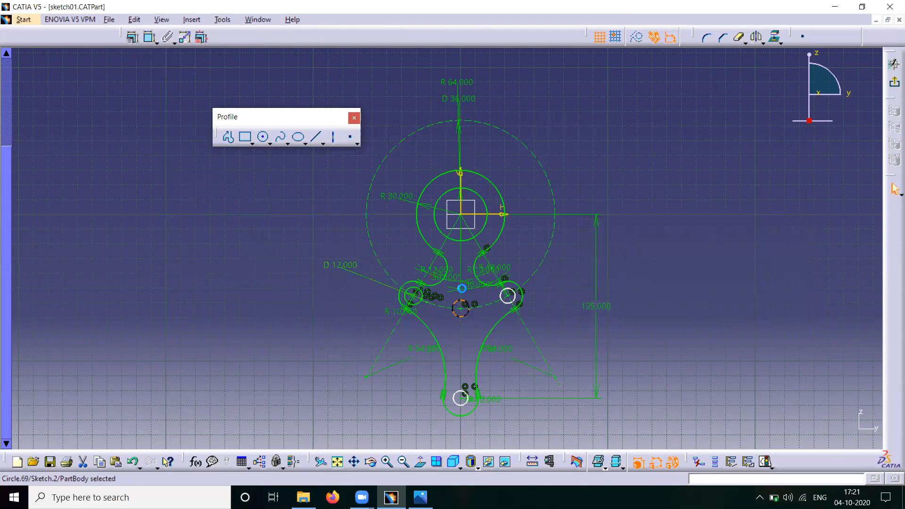
click(143, 39)
click(468, 333)
double_click(467, 329)
text(12)
click(730, 307)
Dimension the diameter of the right arm-end hole and try to set it to 12 mm.
click(522, 293)
click(562, 275)
double_click(563, 274)
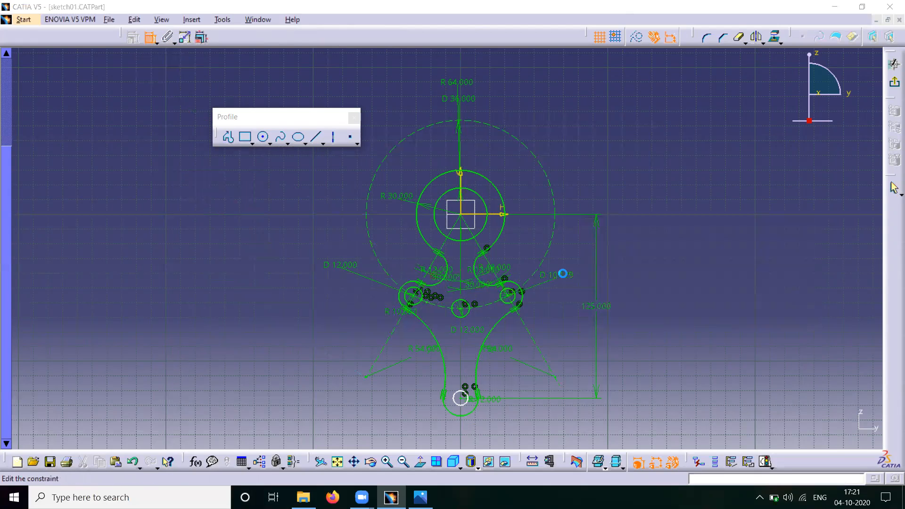
text(12)
click(736, 307)
click(468, 395)
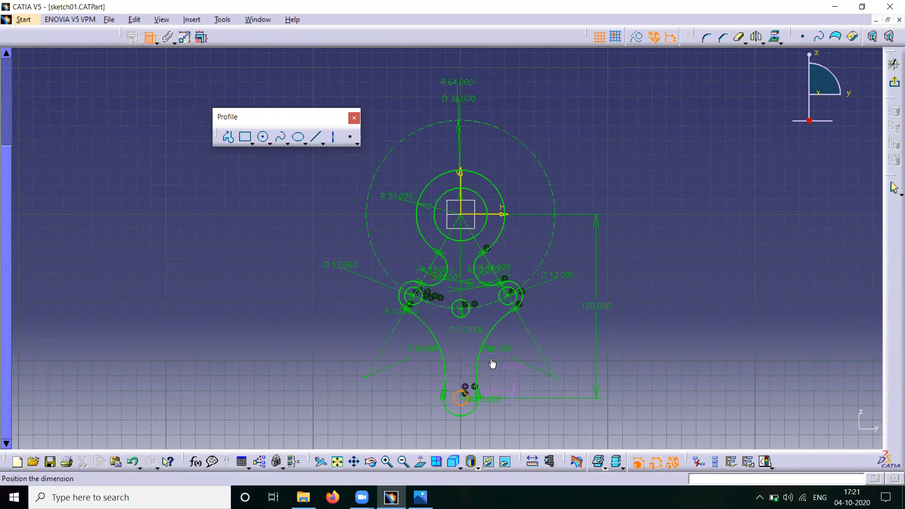
key(Escape)
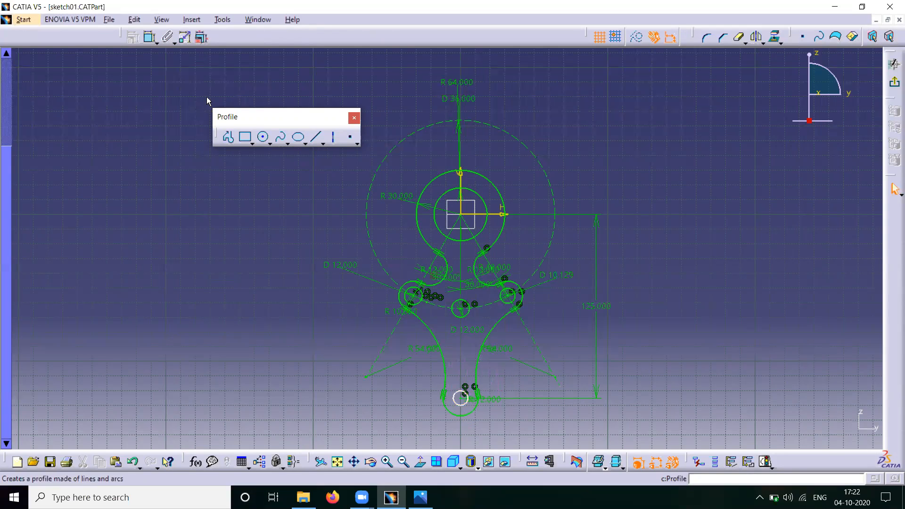
Dimension the lower hole's diameter, set it to 12 mm, and compare the sketch with the reference drawing.
click(464, 395)
click(463, 374)
double_click(462, 370)
text(12)
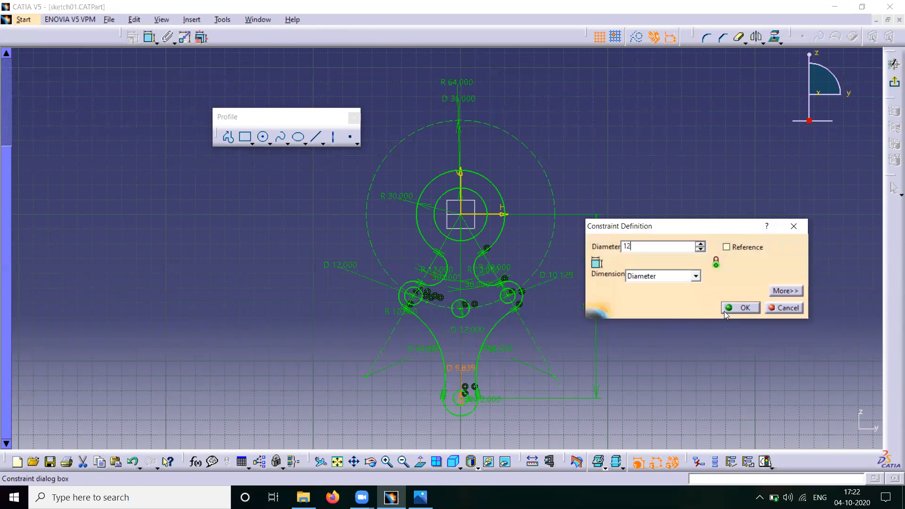
click(740, 308)
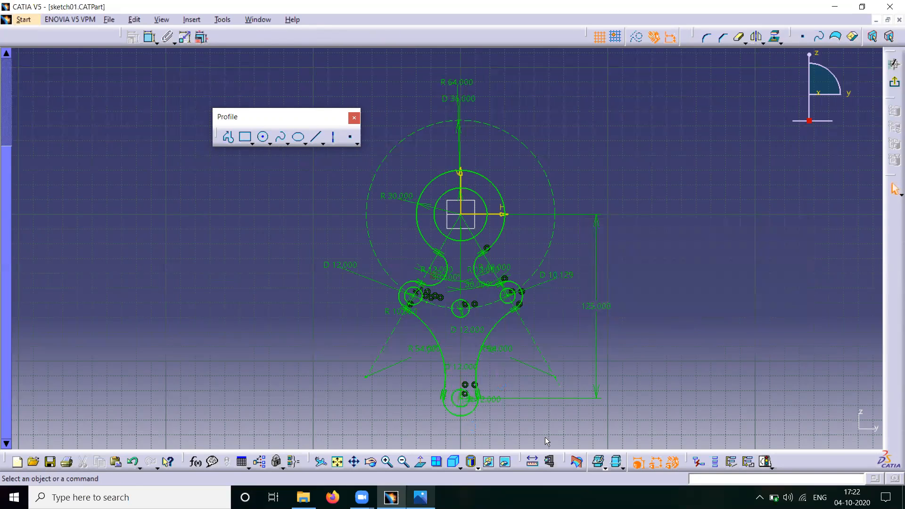
click(420, 497)
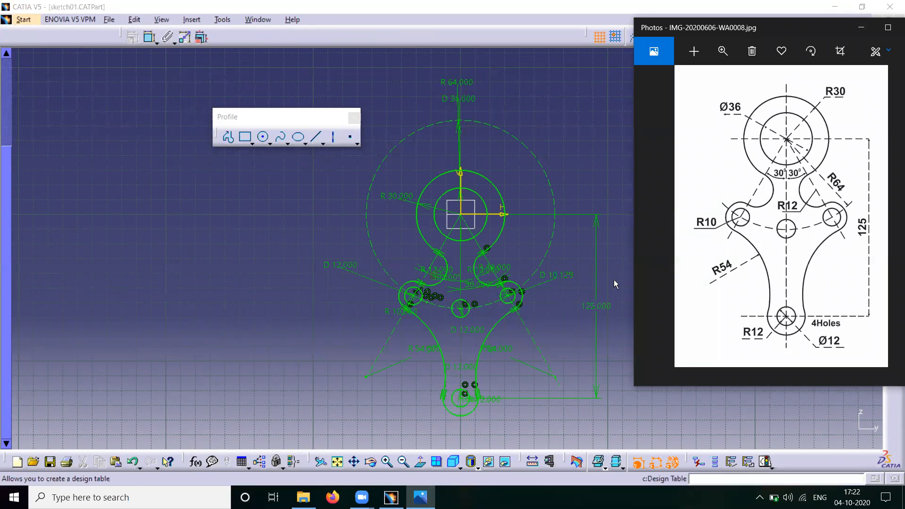
click(864, 28)
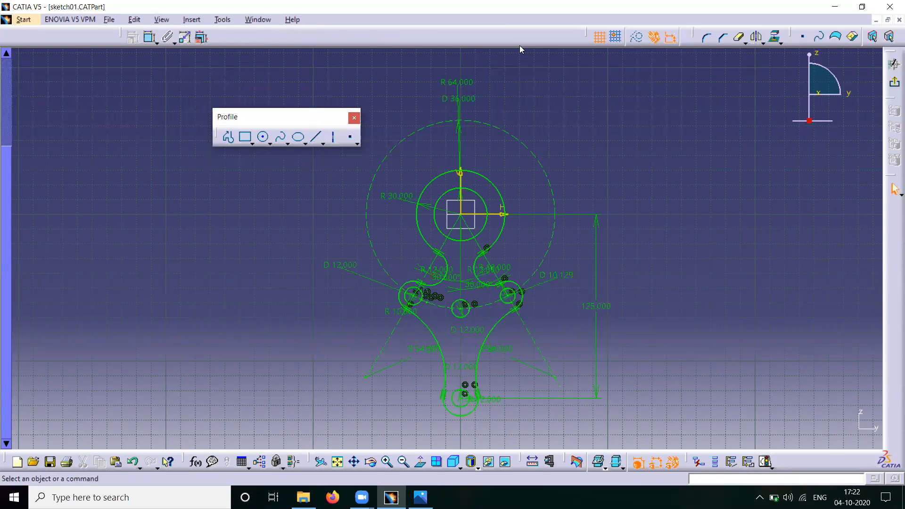